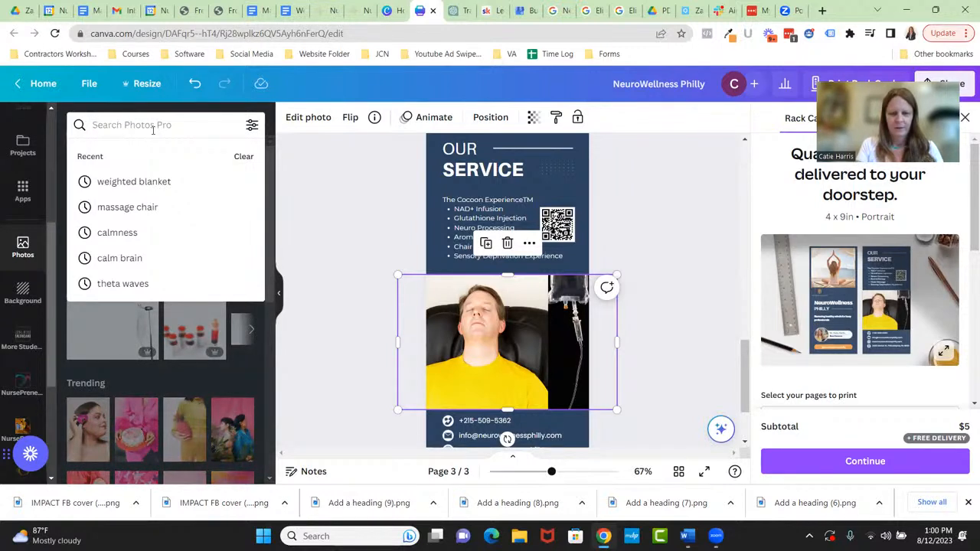
- Search the Photos panel for 'massage chair'
type("ma")
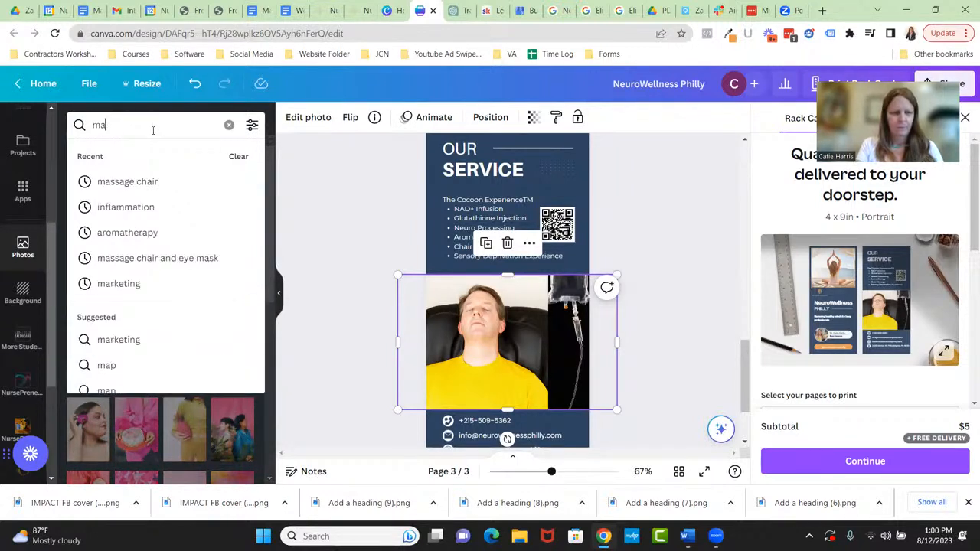
key("BackSpace")
key("BackSpace")
type("massage chair")
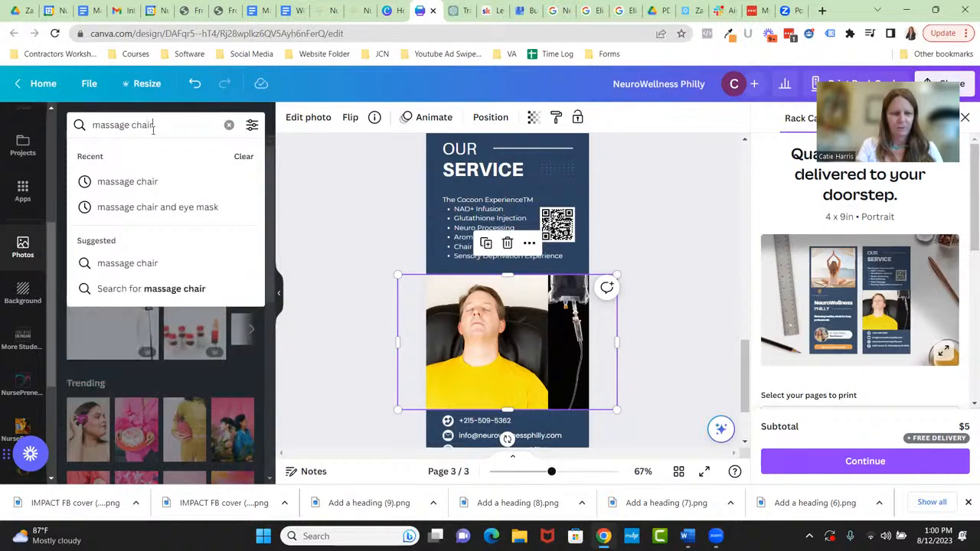
key("Return")
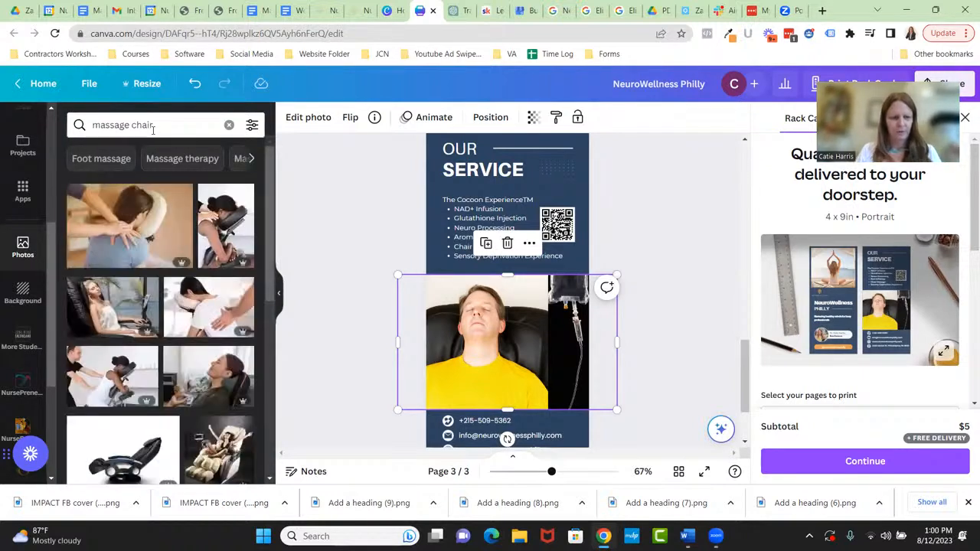
- Try the woman-in-massage-chair photo on page 3, flipped horizontally and moved, then remove it
left_click(119, 306)
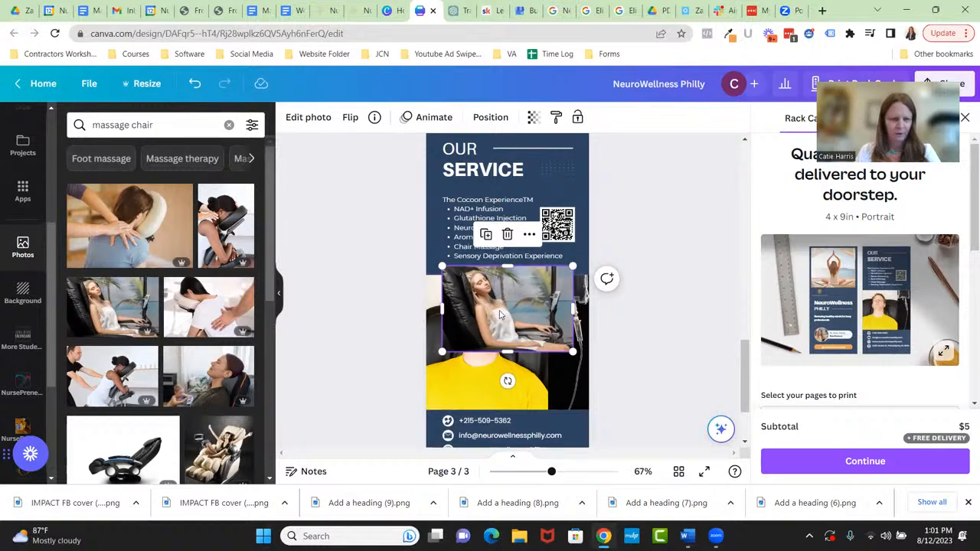
key("Delete")
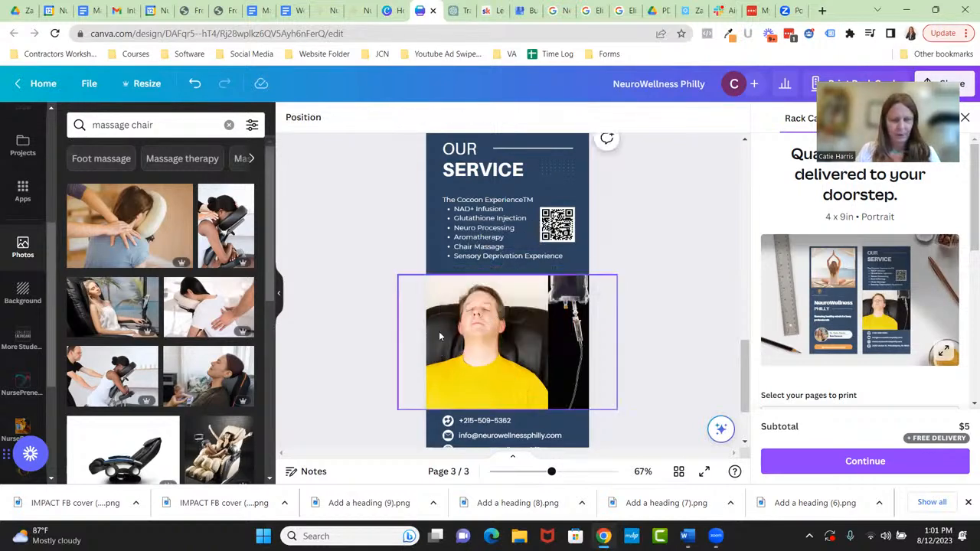
left_click(111, 317)
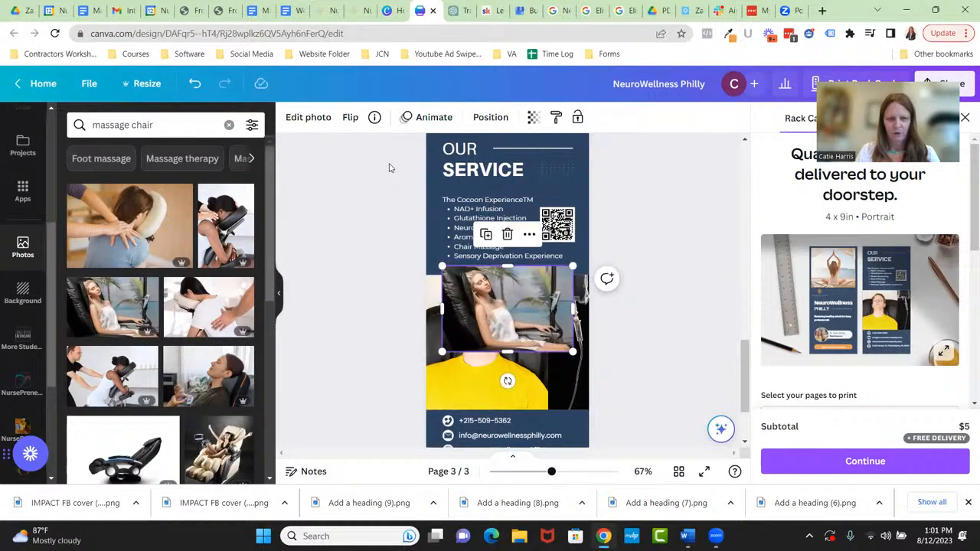
left_click(350, 117)
left_click(377, 152)
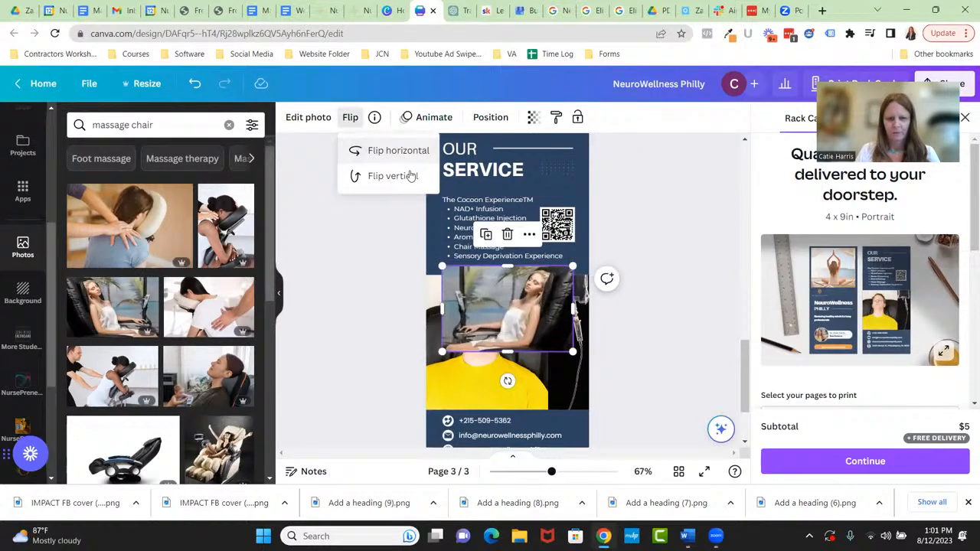
left_click_drag(519, 310, 495, 321)
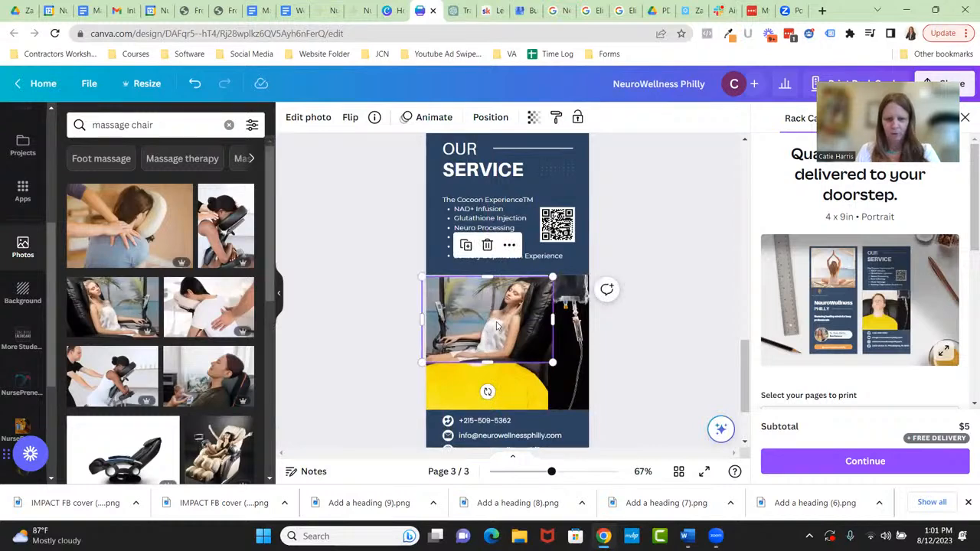
key("Delete")
- Add the reclining-woman photo to page 3 and enlarge it to about 4.9 by 3.2
left_click(230, 359)
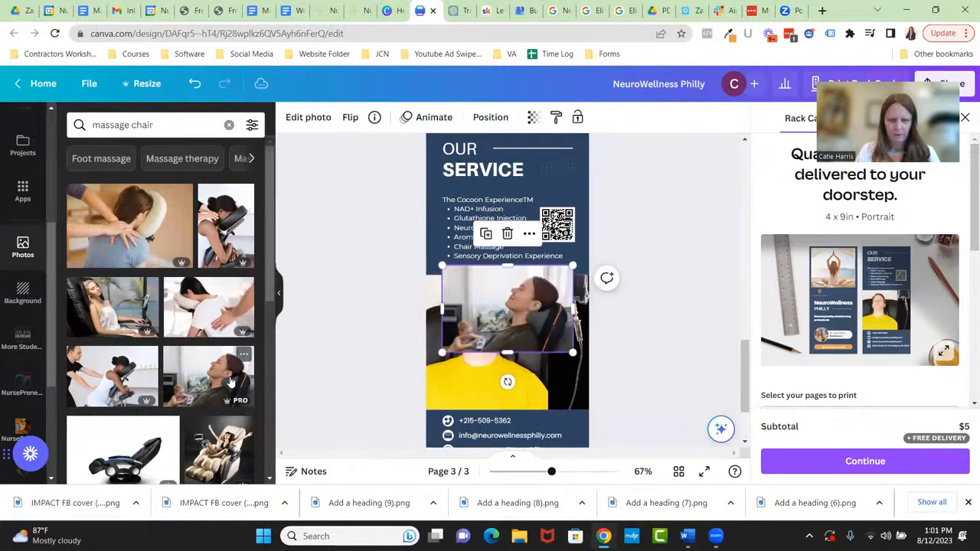
mouse_move(443, 352)
left_mouse_down()
mouse_move(389, 386)
mouse_move(444, 353)
left_mouse_up()
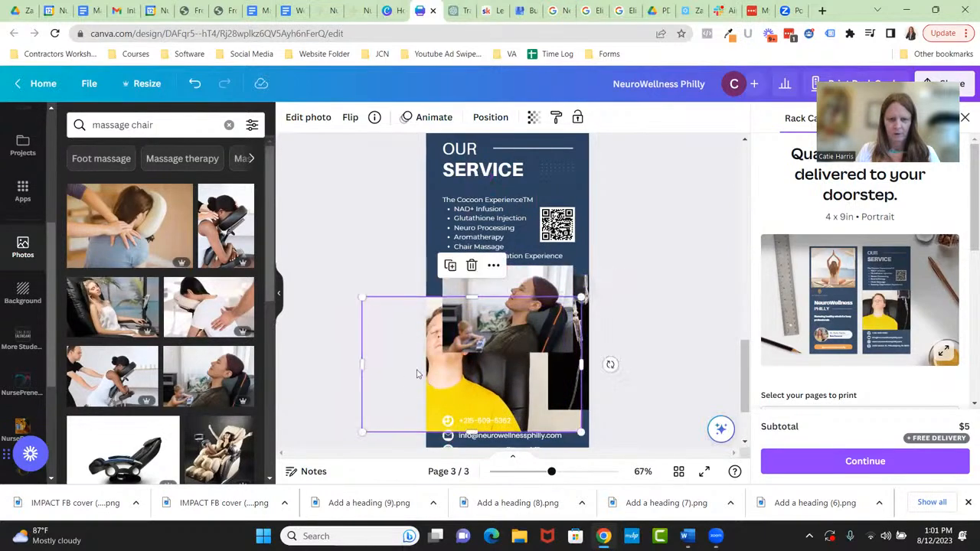
left_click(498, 295)
left_click_drag(442, 351, 361, 406)
left_click_drag(523, 332, 505, 328)
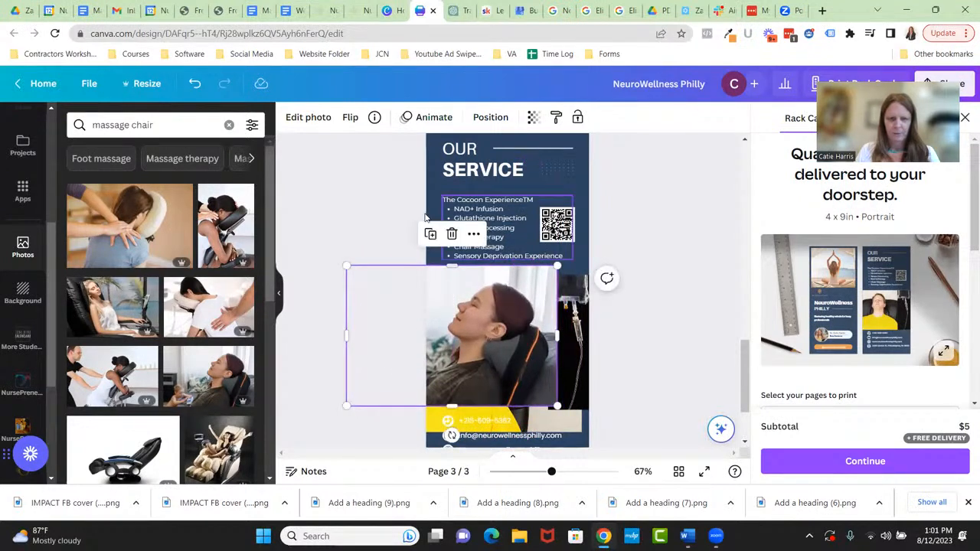
- Flip the reclining-woman photo horizontally, shift it to fill the frame, and delete the yellow-shirt photo
left_click(349, 117)
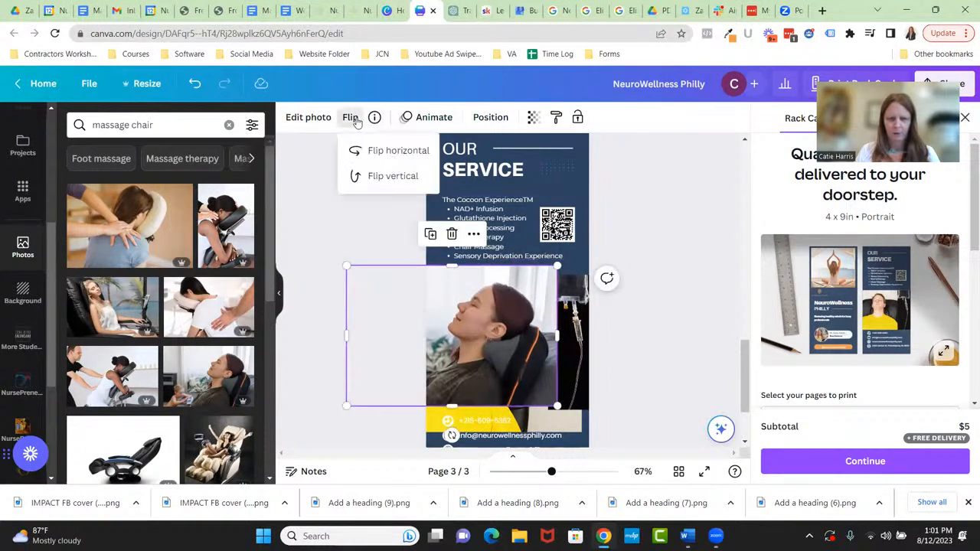
left_click(392, 149)
left_click_drag(527, 313, 590, 310)
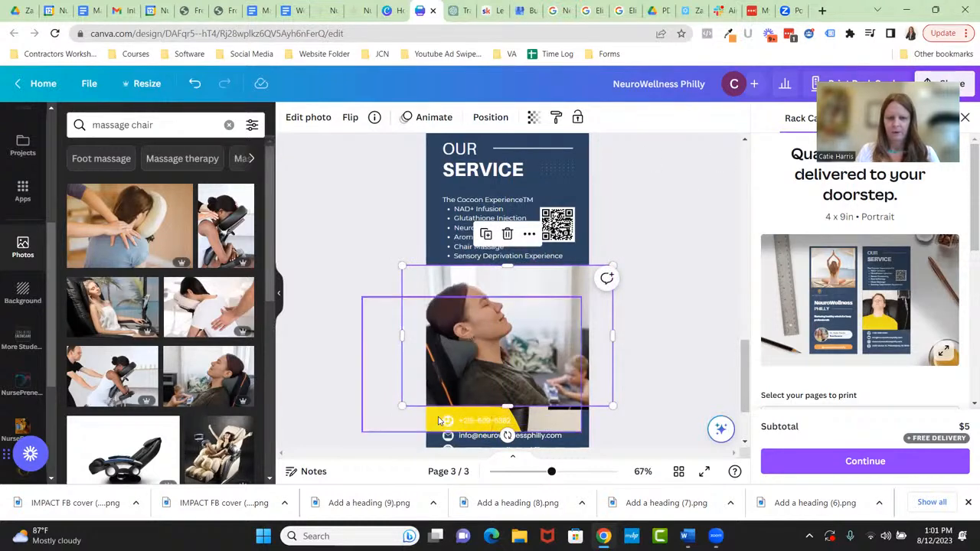
left_click(435, 418)
key("Delete")
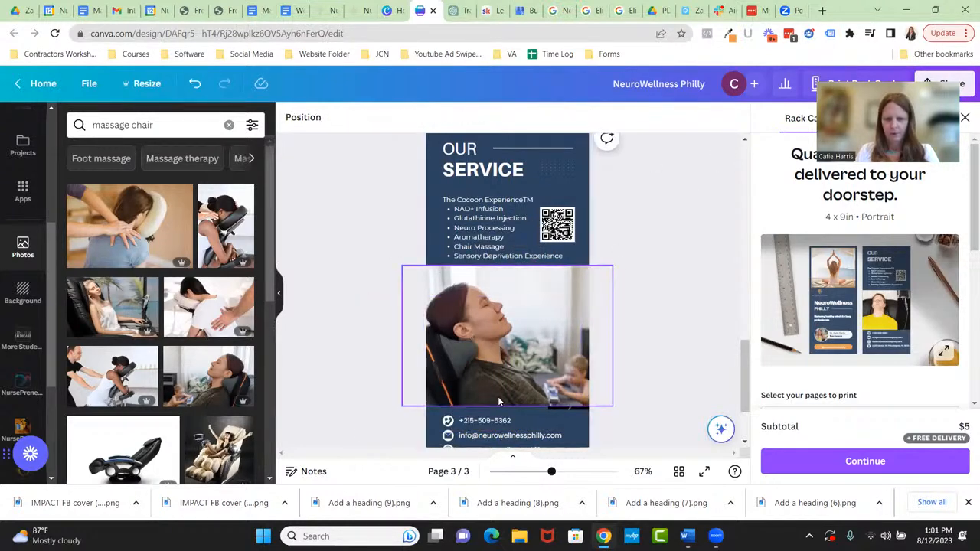
- Bring the IV drip strip to the front and fit it along page 3's right edge at 1.16 by 3.31 in
left_click(560, 408)
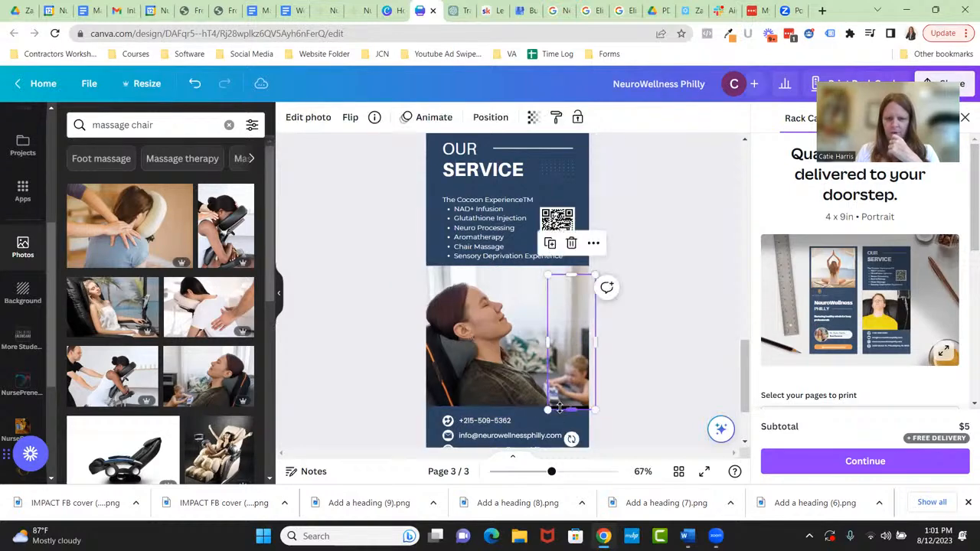
left_click(490, 117)
left_click(85, 150)
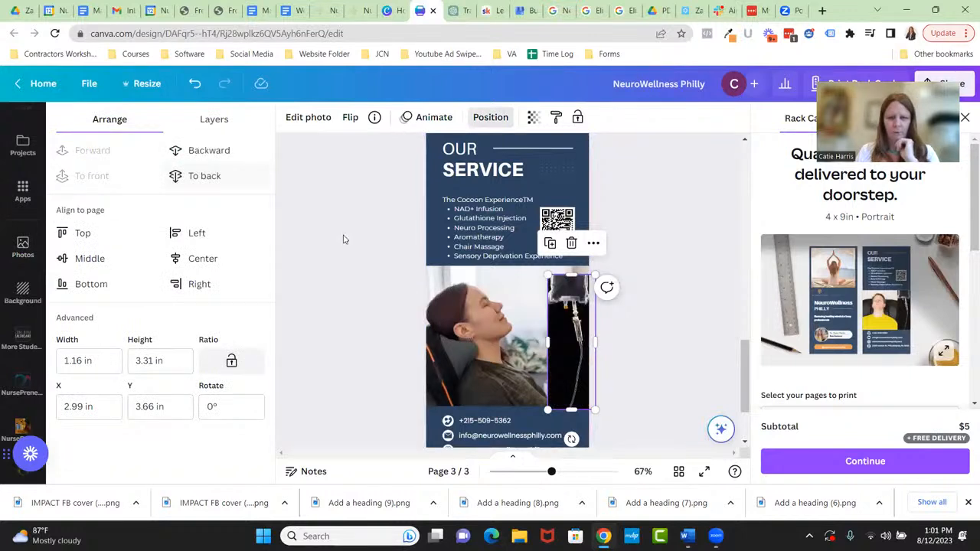
left_click_drag(561, 336, 557, 329)
left_click_drag(567, 398, 567, 406)
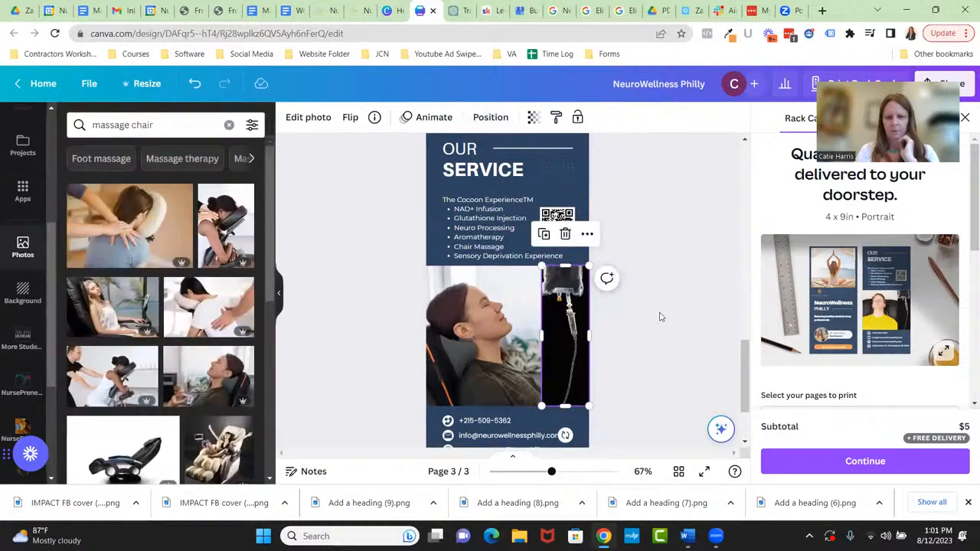
left_click(661, 316)
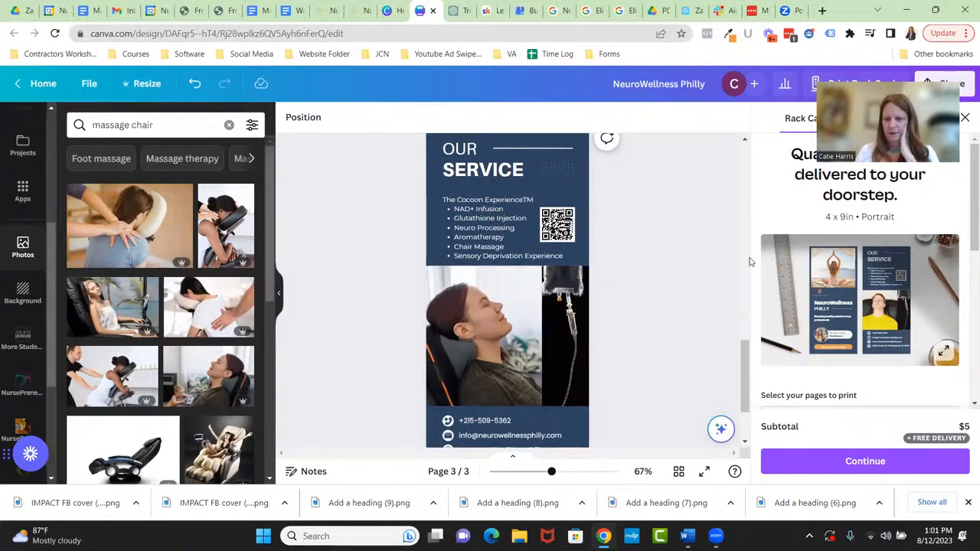
- Move the reclining-woman OUR SERVICE page up one place to become page 2
scroll(700, 252, "up", 5)
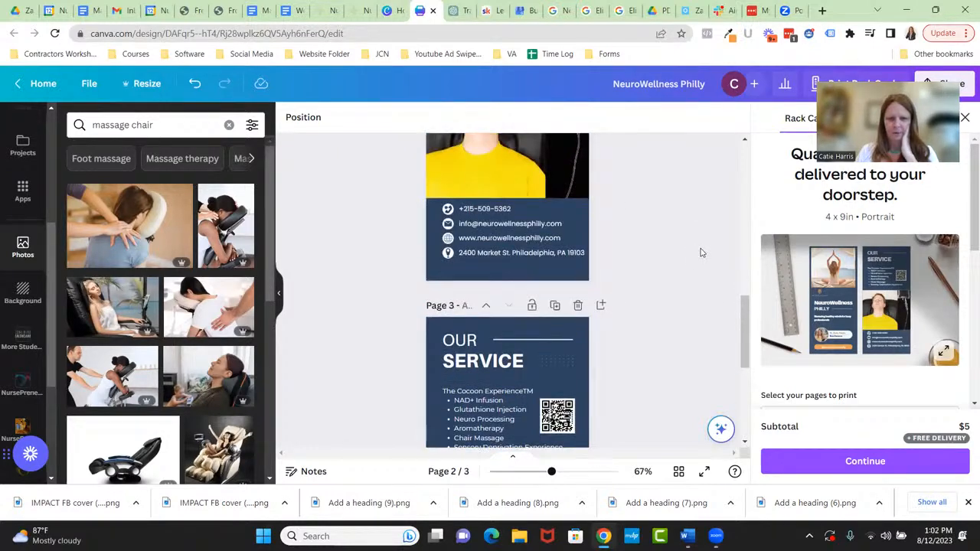
scroll(627, 281, "up", 1)
scroll(643, 276, "down", 4)
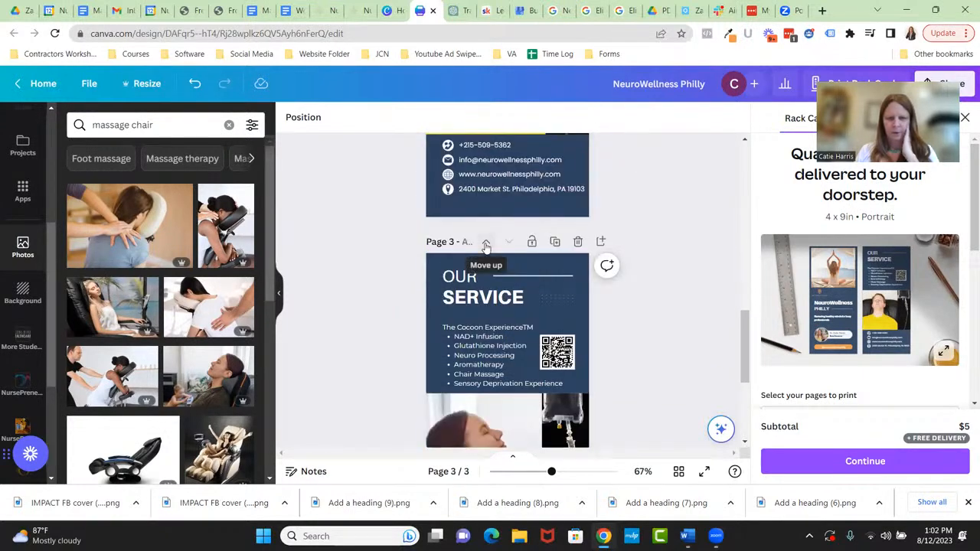
left_click(485, 244)
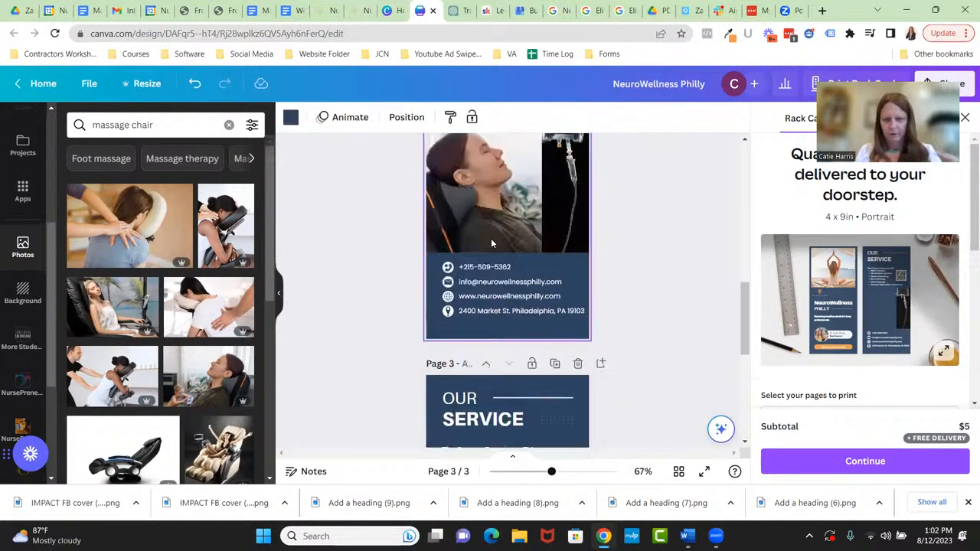
left_click(705, 207)
scroll(705, 206, "up", 3)
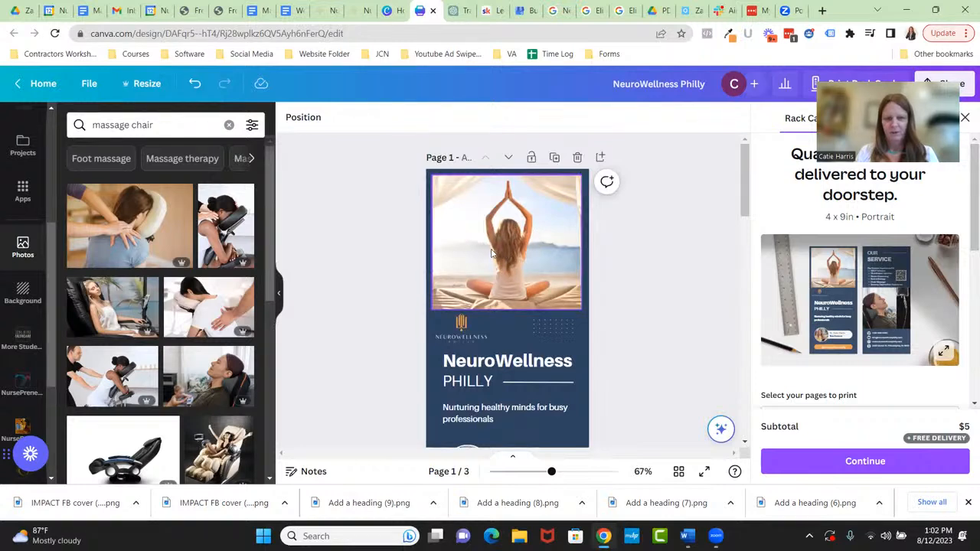
triple_click(175, 120)
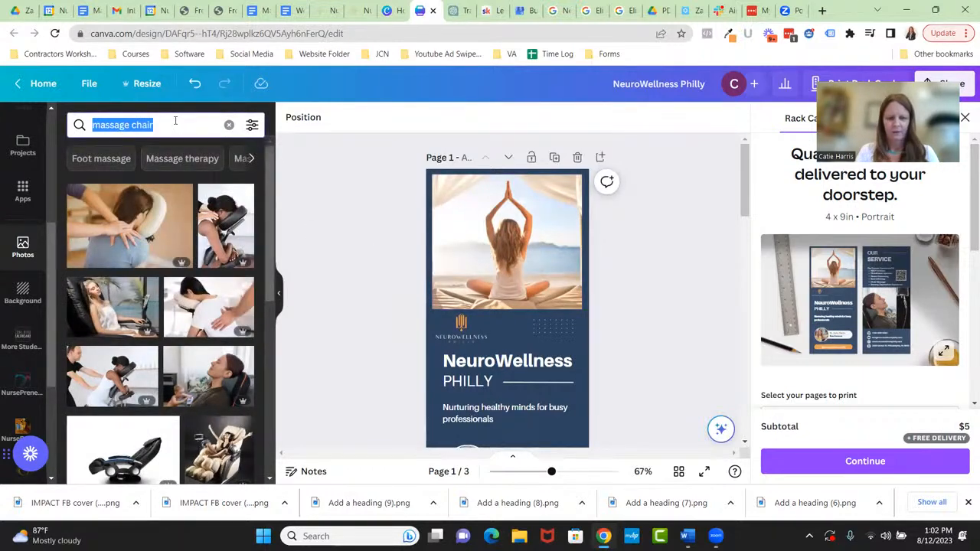
type("yoga")
key("Return")
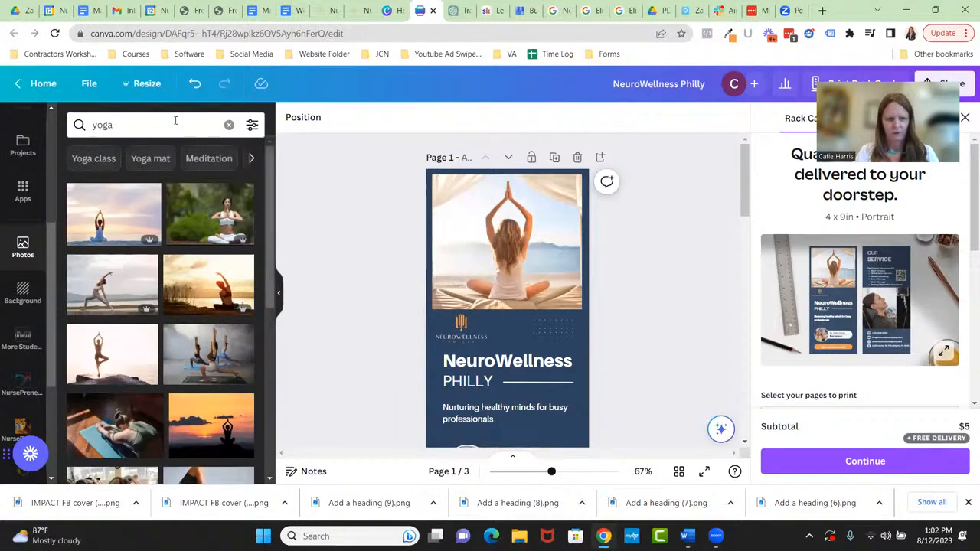
scroll(187, 256, "down", 5)
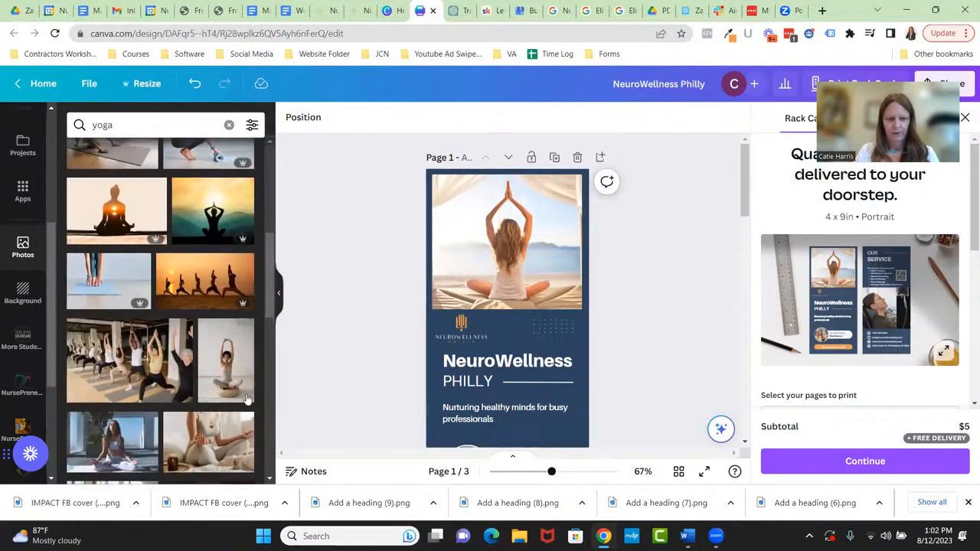
scroll(247, 396, "down", 10)
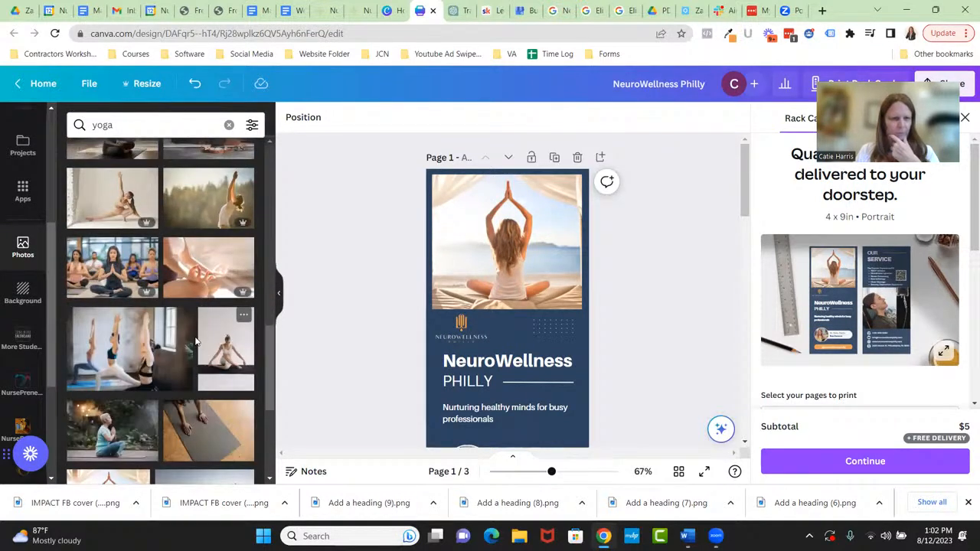
scroll(168, 329, "down", 3)
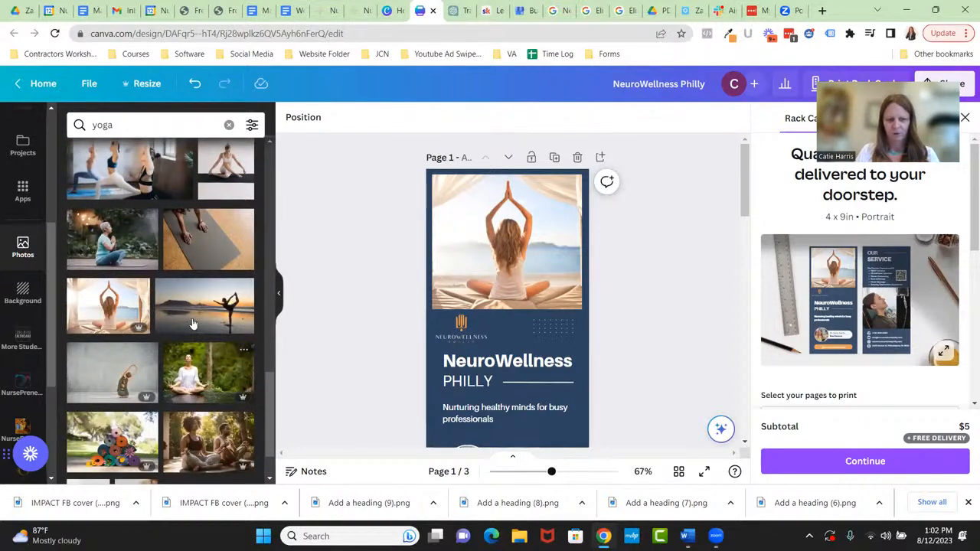
scroll(190, 333, "down", 2)
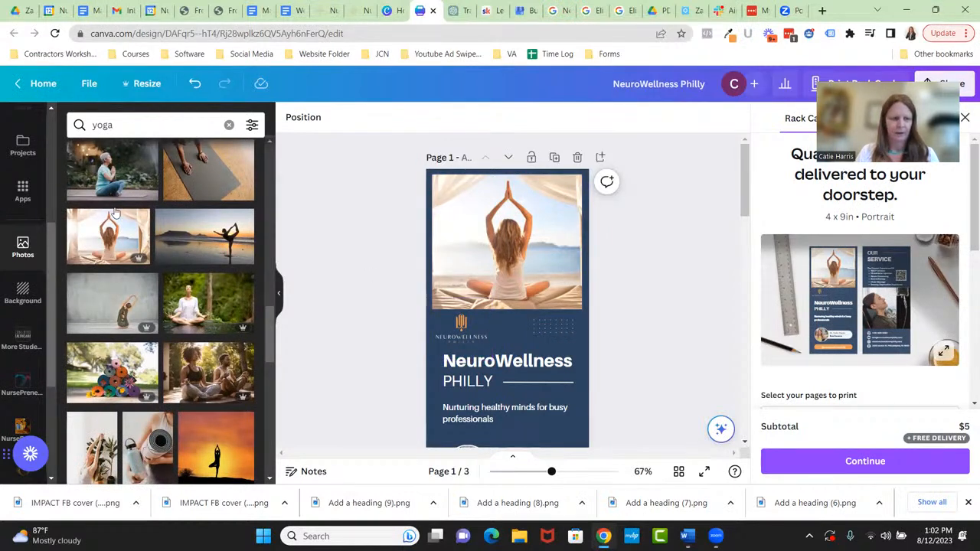
scroll(26, 185, "up", 3)
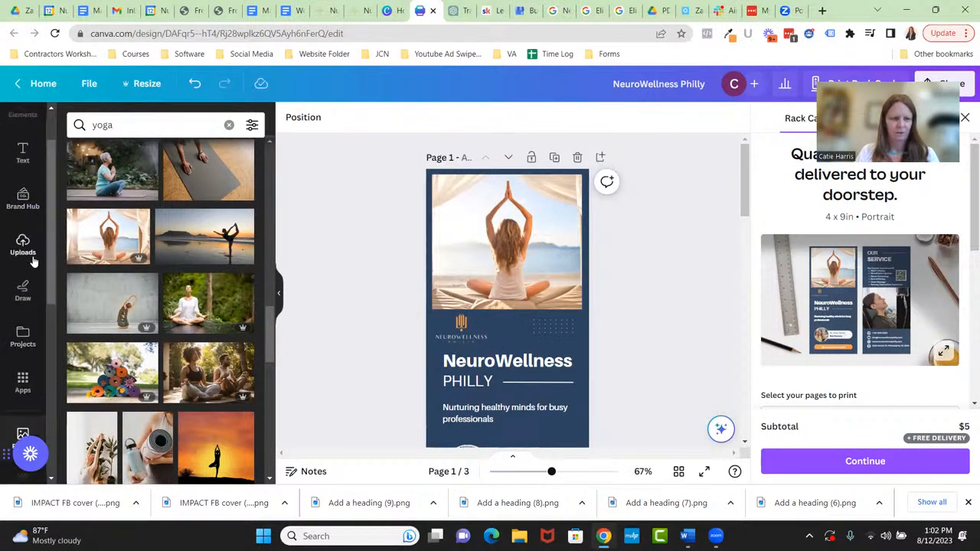
scroll(9, 190, "up", 2)
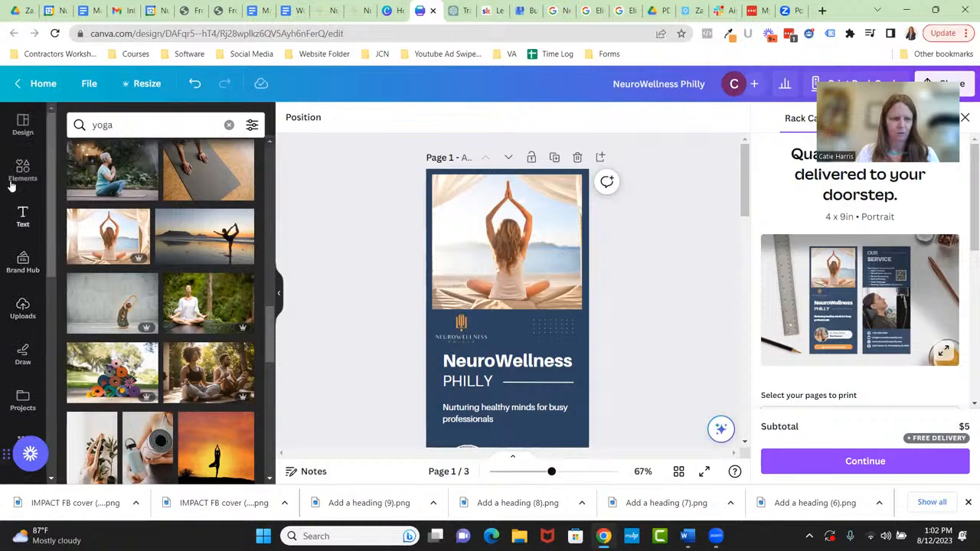
- Show the Rack Cards template suggestions and scroll through the three design pages
left_click(23, 126)
scroll(178, 287, "down", 8)
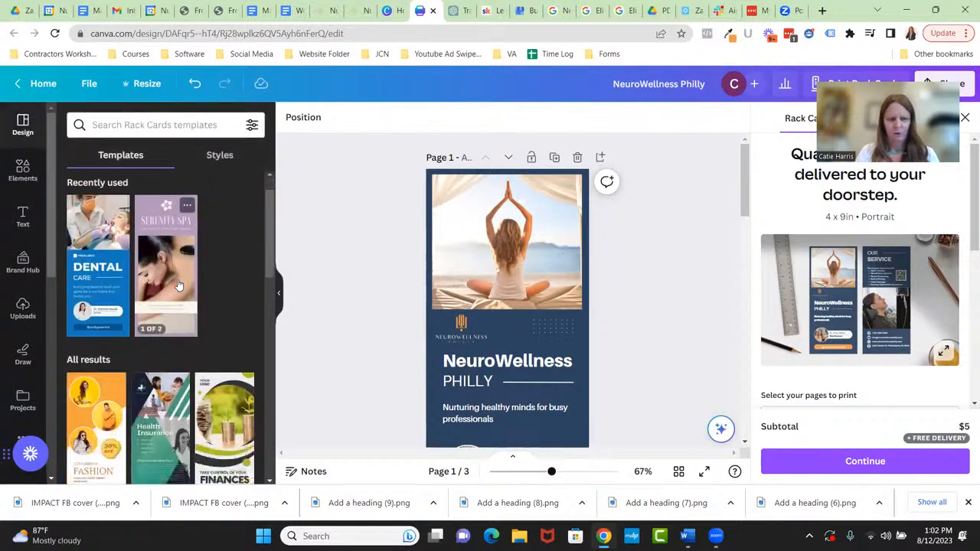
scroll(183, 288, "down", 4)
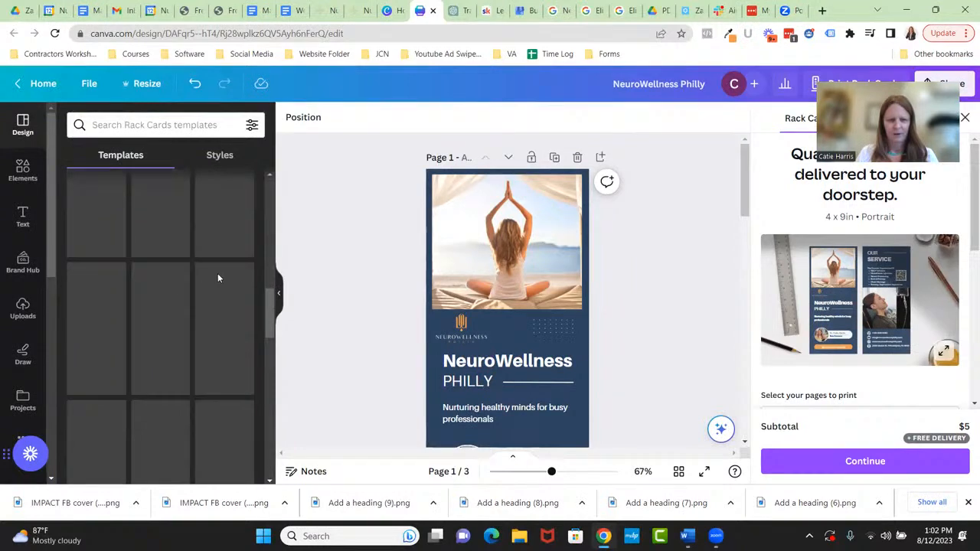
scroll(332, 268, "down", 5)
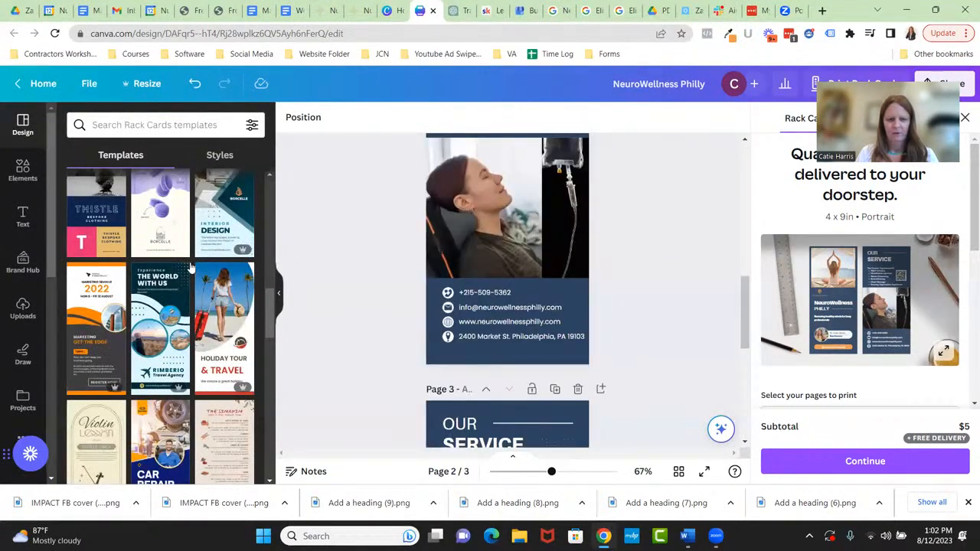
scroll(189, 266, "down", 3)
scroll(188, 263, "up", 2)
scroll(188, 264, "up", 5)
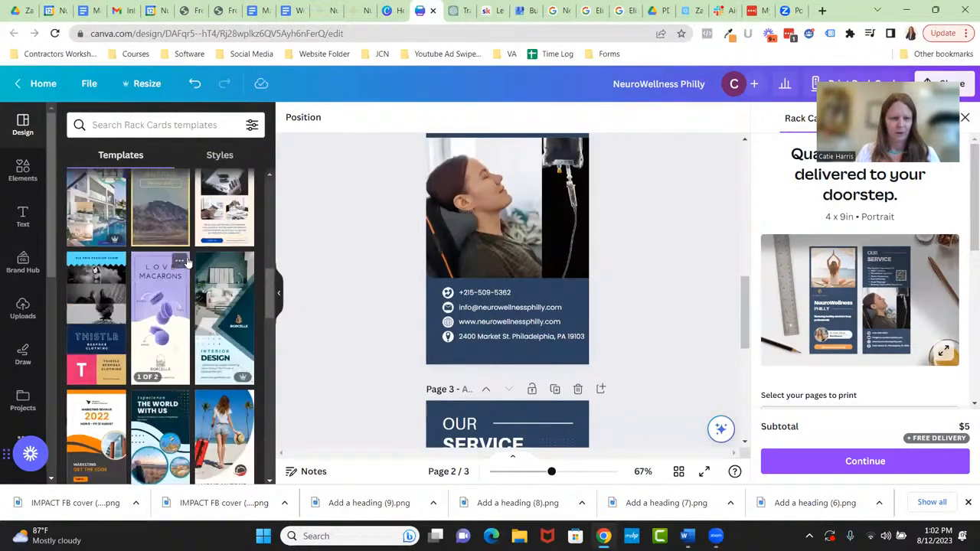
scroll(187, 262, "up", 8)
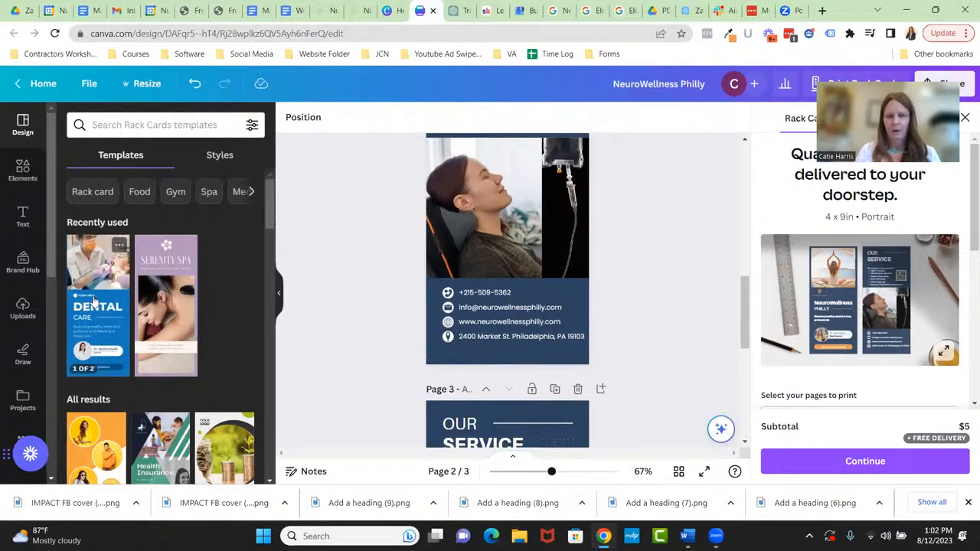
scroll(367, 266, "up", 2)
scroll(368, 266, "up", 5)
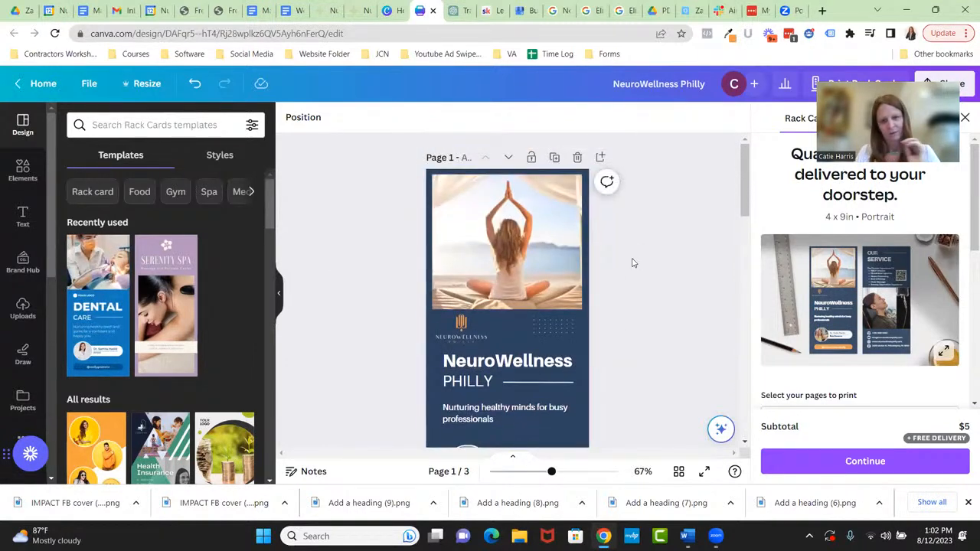
scroll(636, 264, "down", 1)
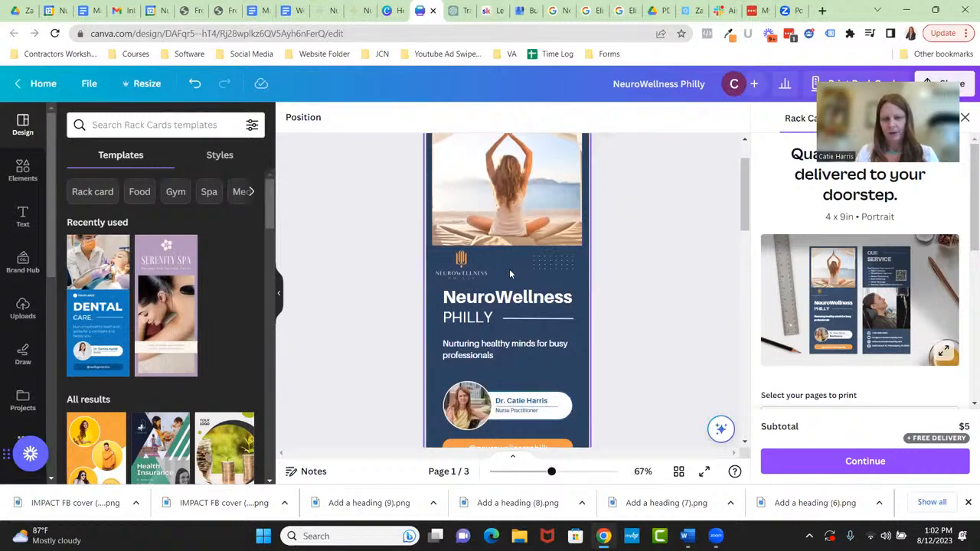
scroll(643, 269, "down", 7)
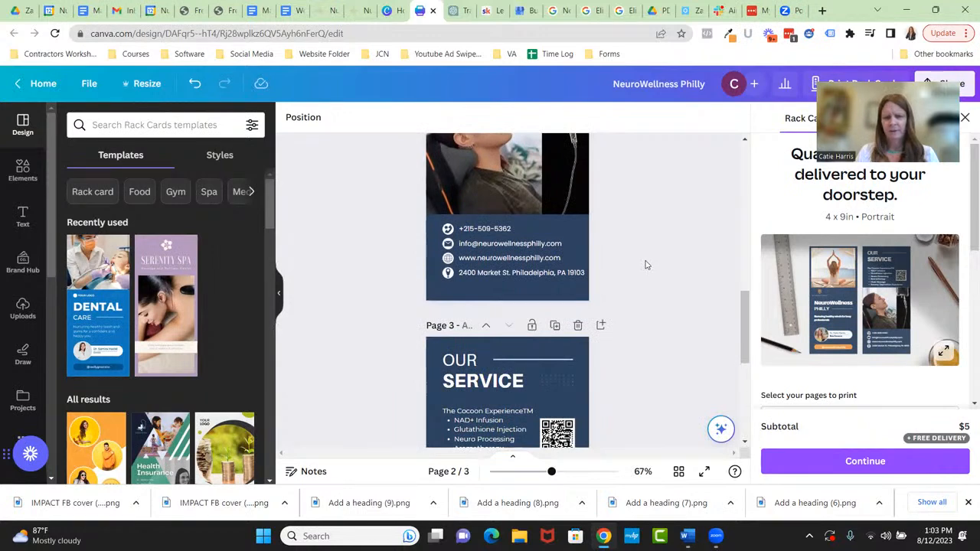
scroll(646, 265, "down", 3)
scroll(643, 265, "up", 8)
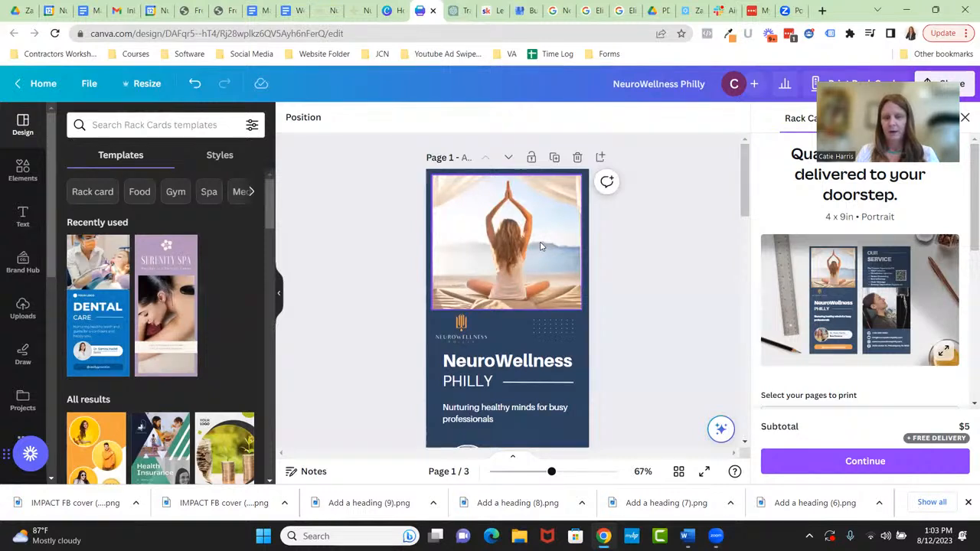
scroll(540, 246, "down", 2)
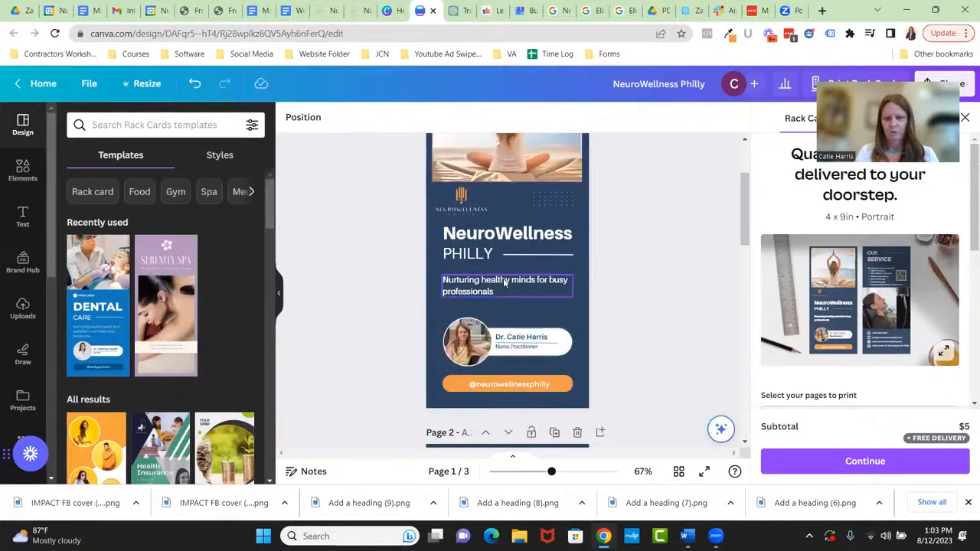
scroll(509, 290, "down", 1)
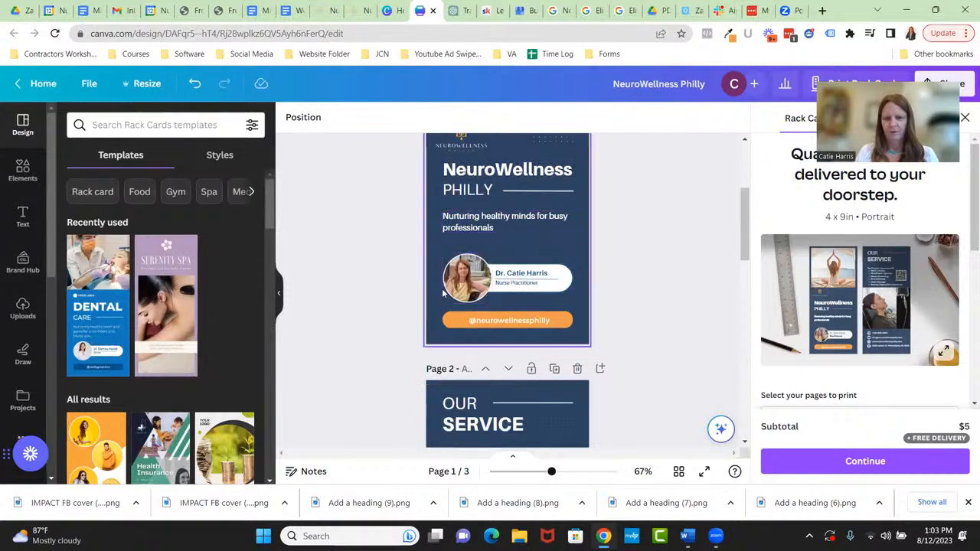
scroll(505, 277, "down", 2)
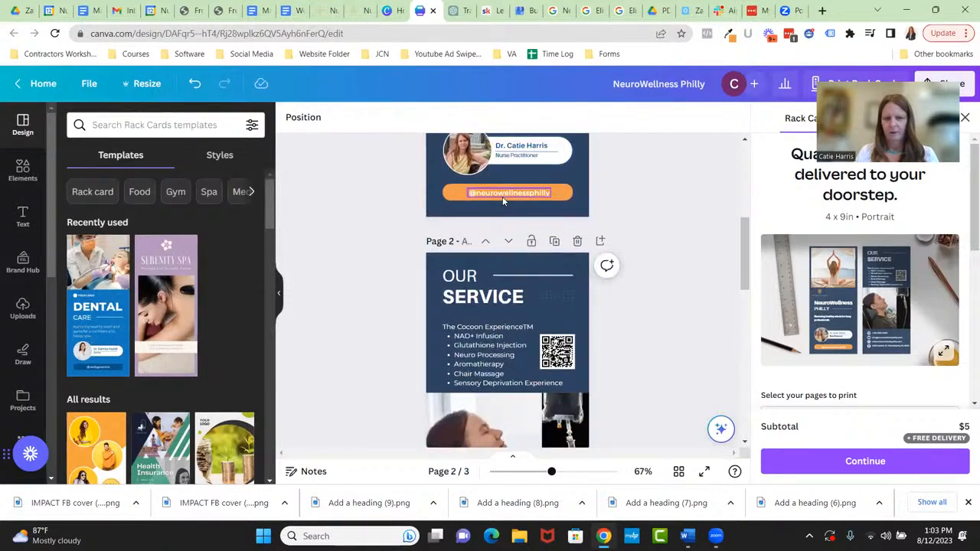
scroll(501, 211, "down", 1)
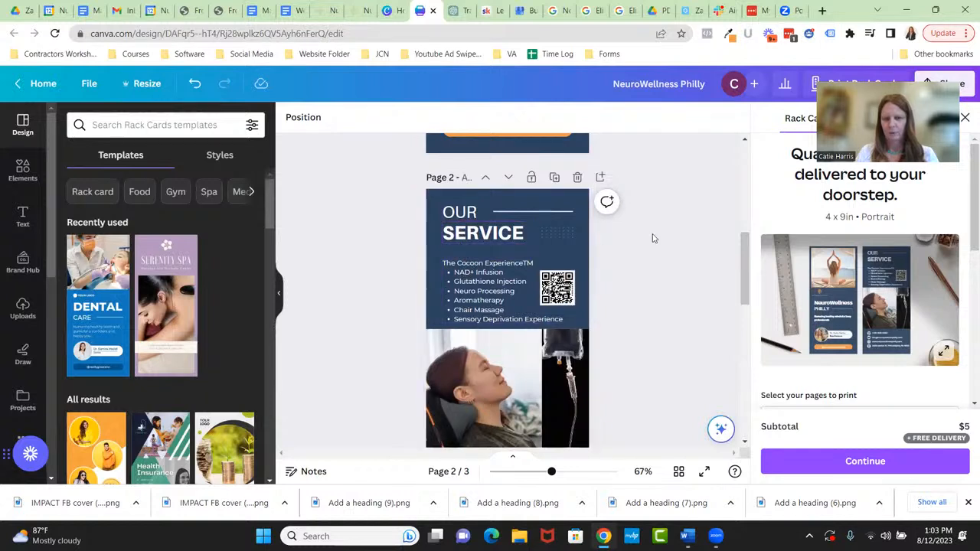
scroll(474, 265, "down", 1)
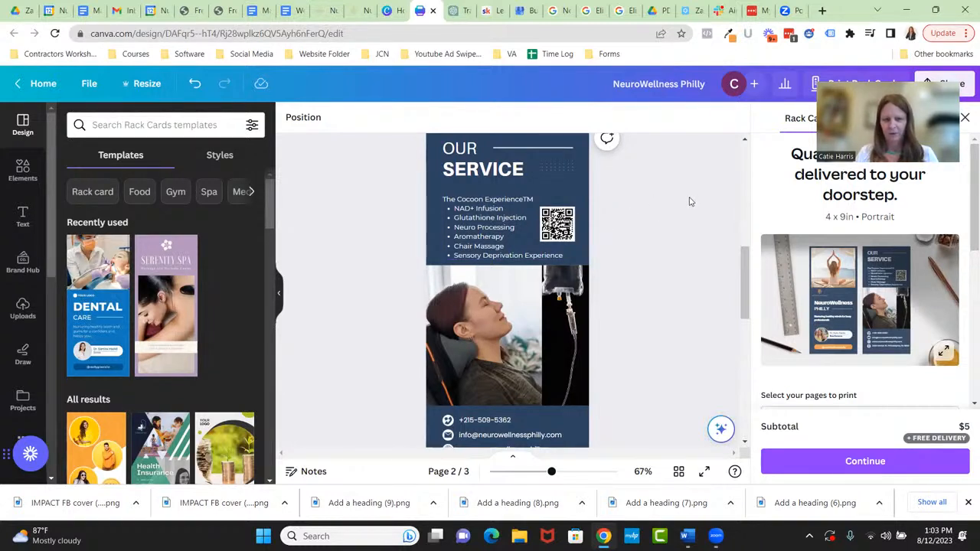
scroll(689, 201, "down", 1)
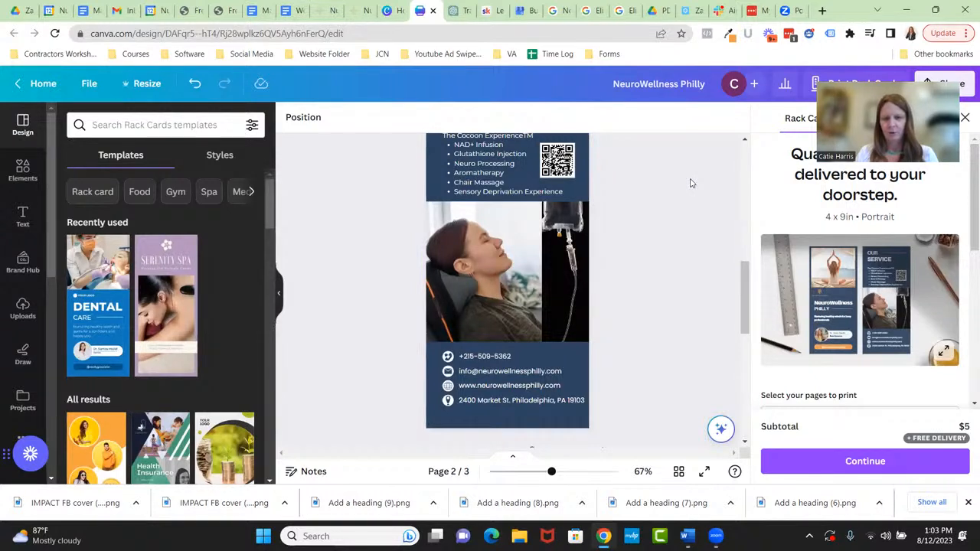
scroll(691, 183, "down", 1)
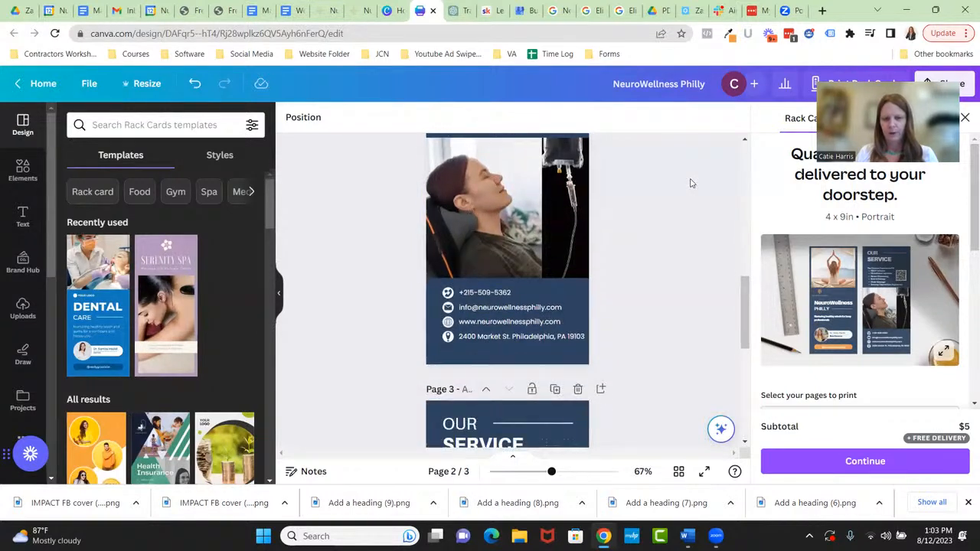
scroll(691, 183, "down", 1)
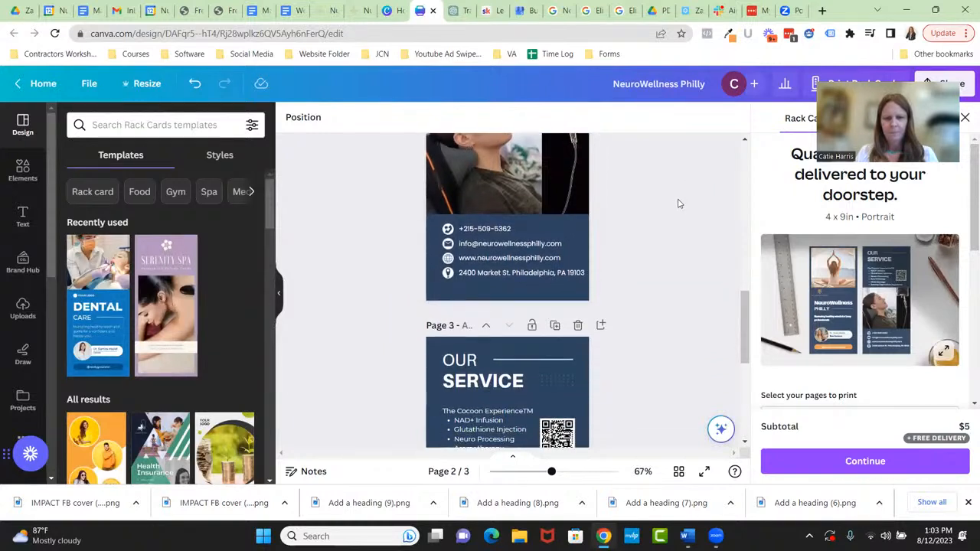
- Reduce the street address text from 12 to 11 point
left_click(544, 274)
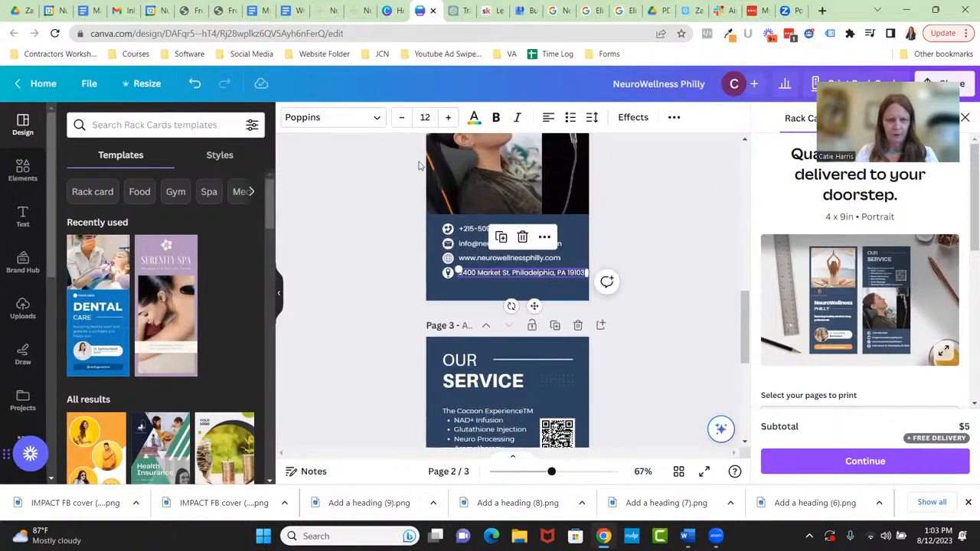
left_click(399, 121)
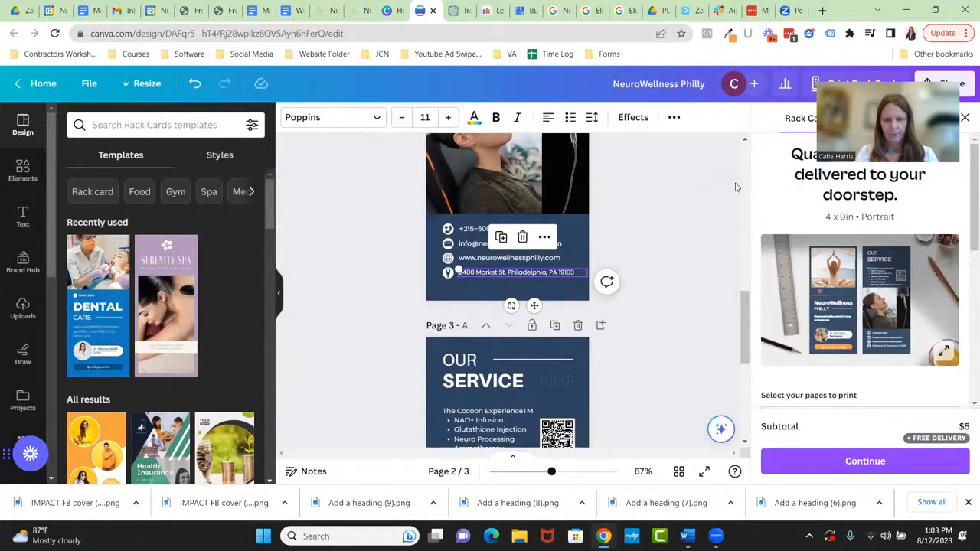
left_click(692, 219)
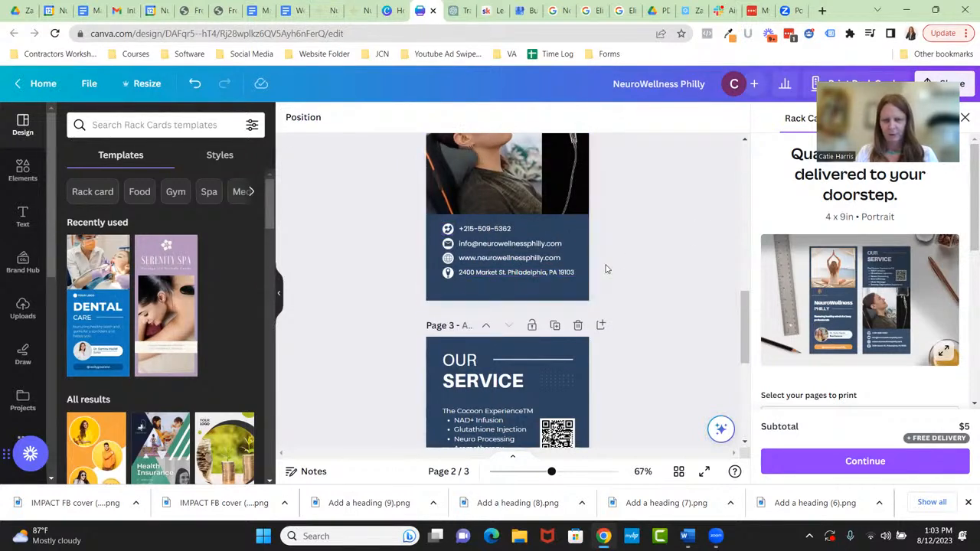
scroll(678, 259, "up", 4)
scroll(685, 256, "up", 5)
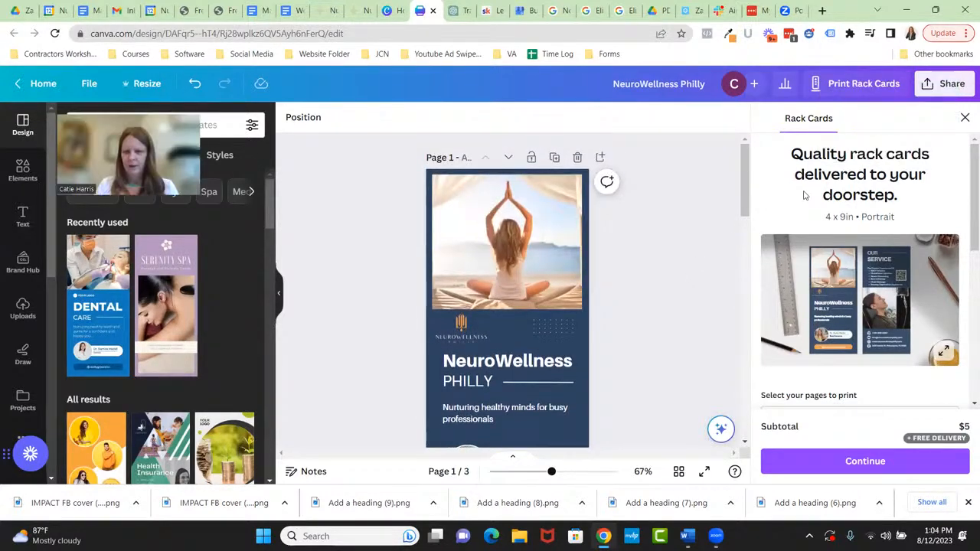
- Set the How many? quantity to 1,000 rack cards
scroll(919, 306, "down", 3)
scroll(768, 285, "down", 3)
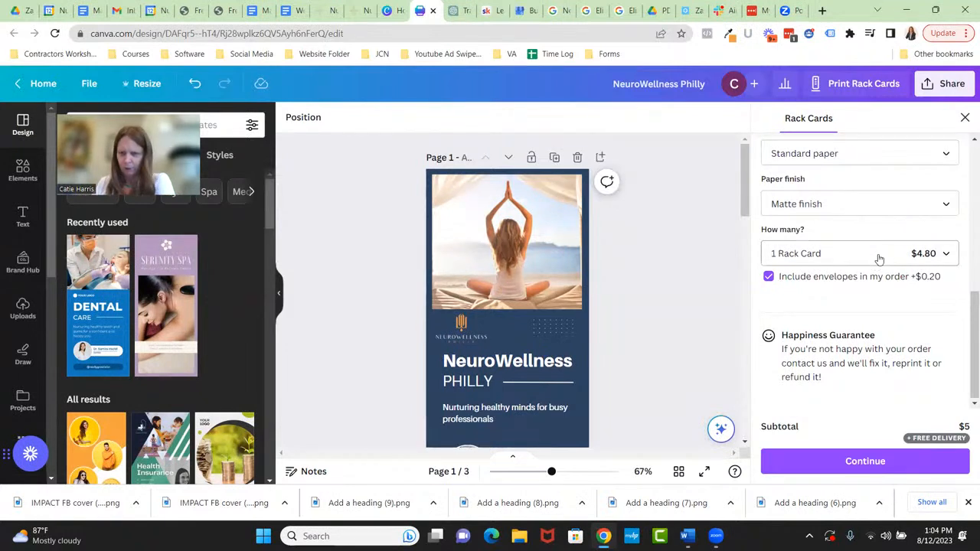
left_click(815, 254)
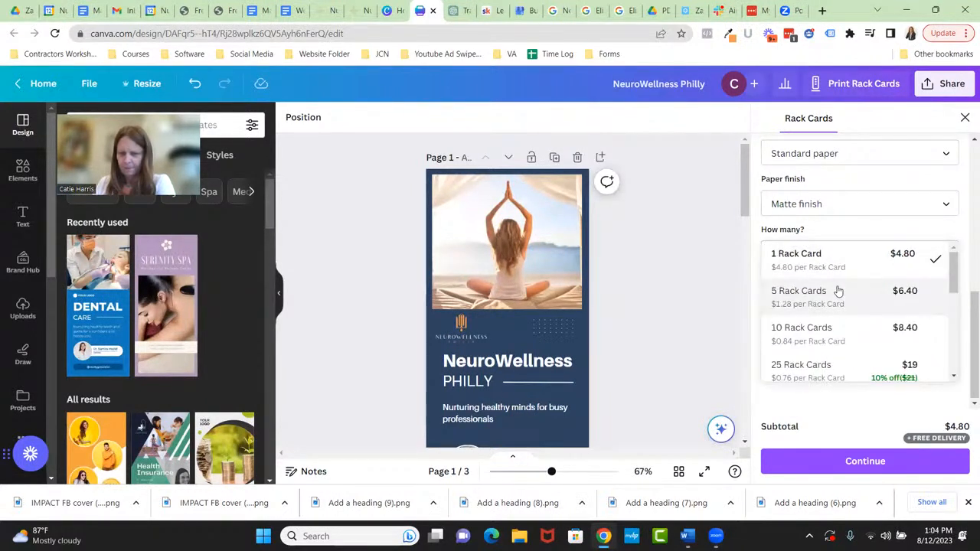
scroll(839, 291, "down", 2)
scroll(839, 291, "down", 2)
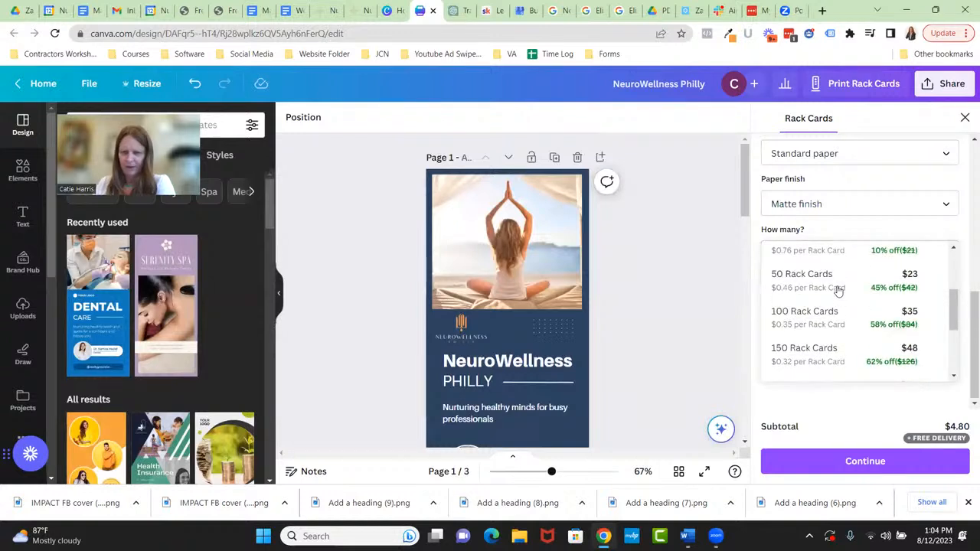
scroll(835, 296, "down", 4)
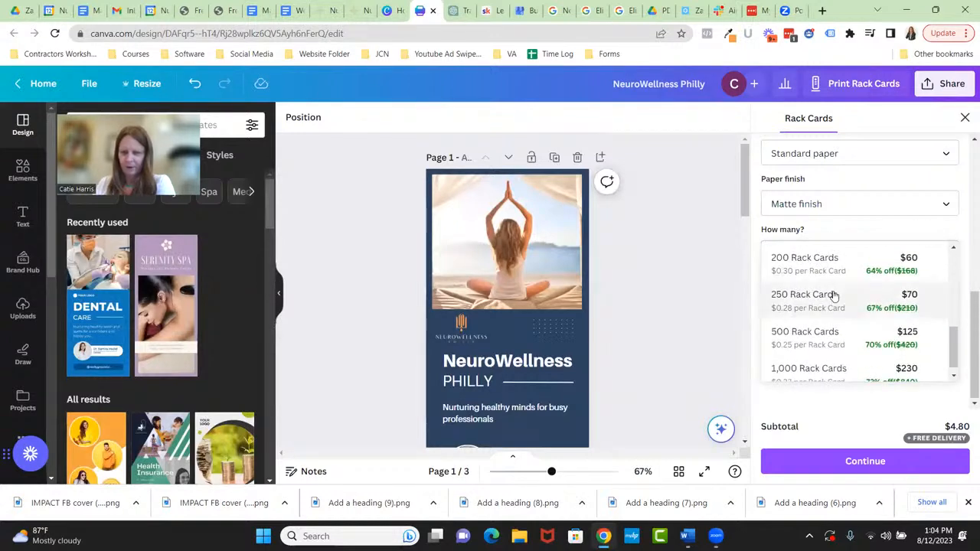
scroll(834, 295, "down", 1)
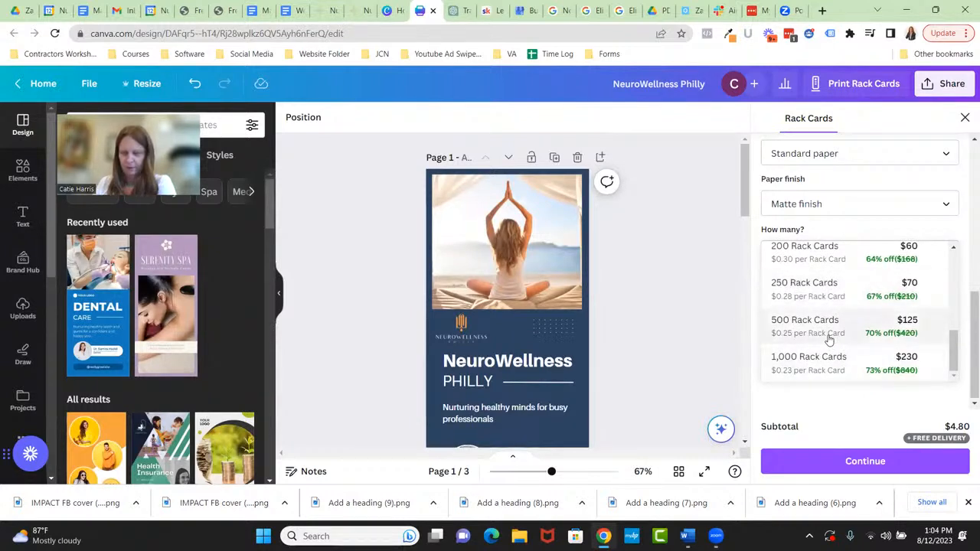
scroll(829, 334, "up", 2)
scroll(827, 330, "down", 2)
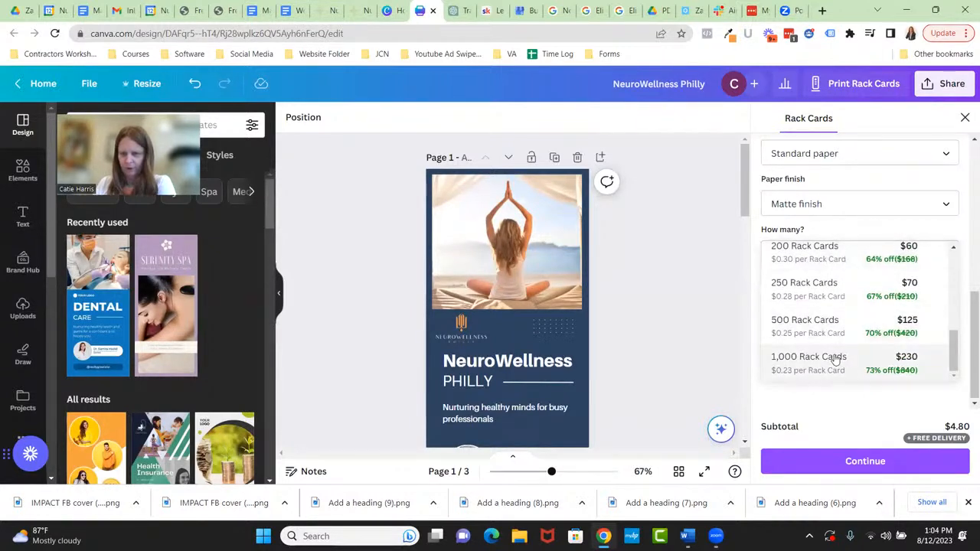
left_click(816, 365)
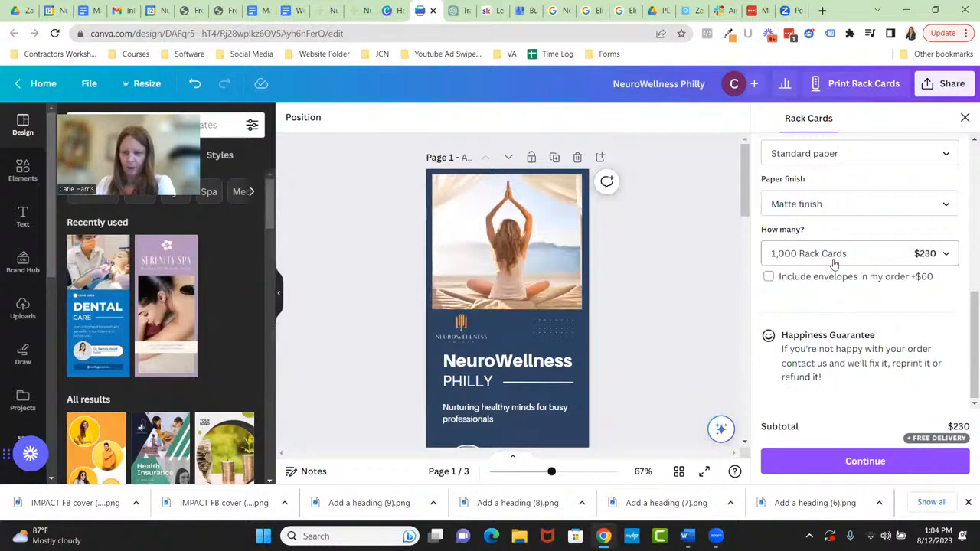
- Change the quantity to 100 rack cards for a $35 subtotal
left_click(833, 266)
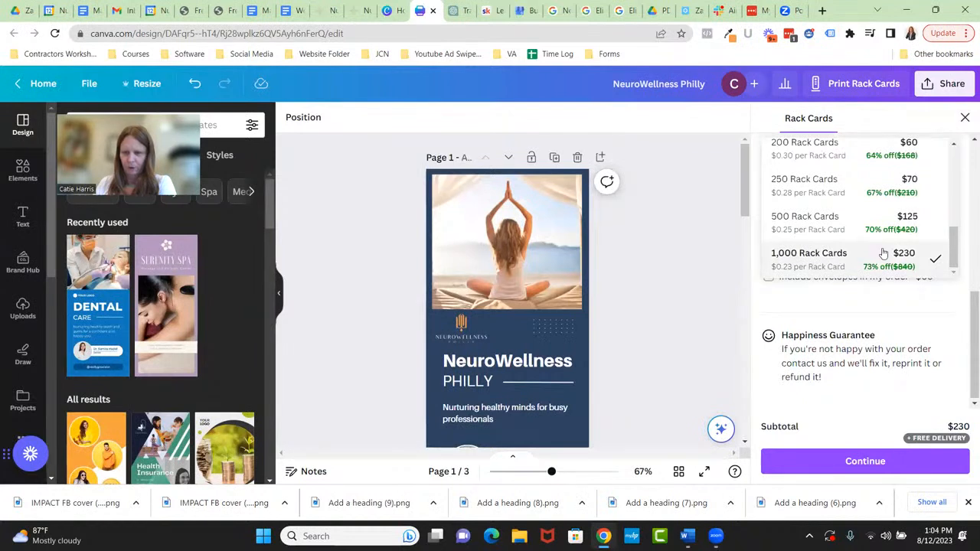
scroll(848, 268, "up", 5)
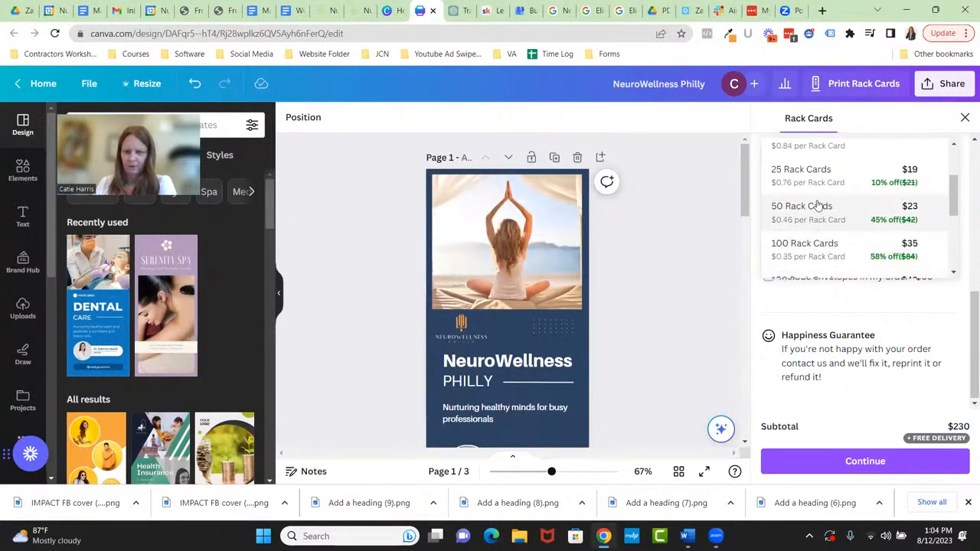
left_click(814, 247)
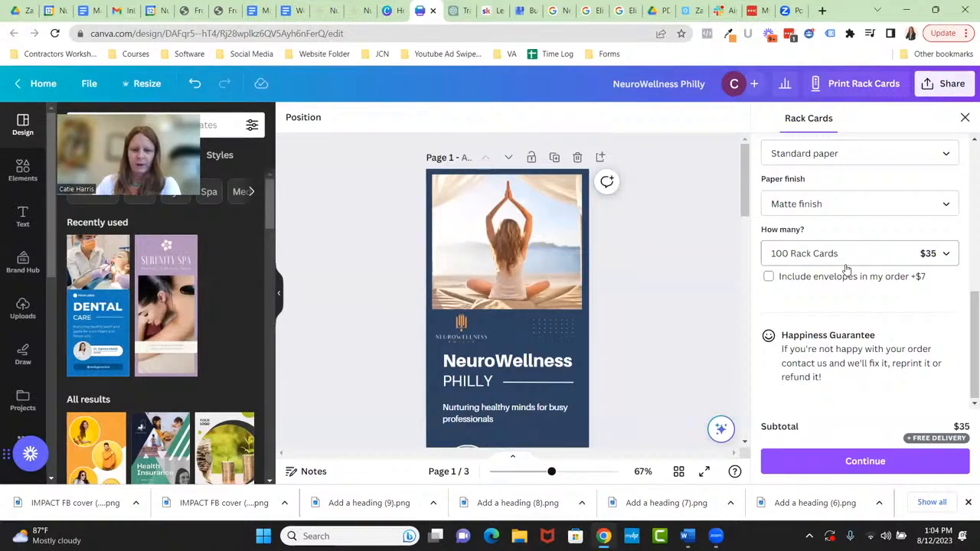
scroll(650, 345, "down", 3)
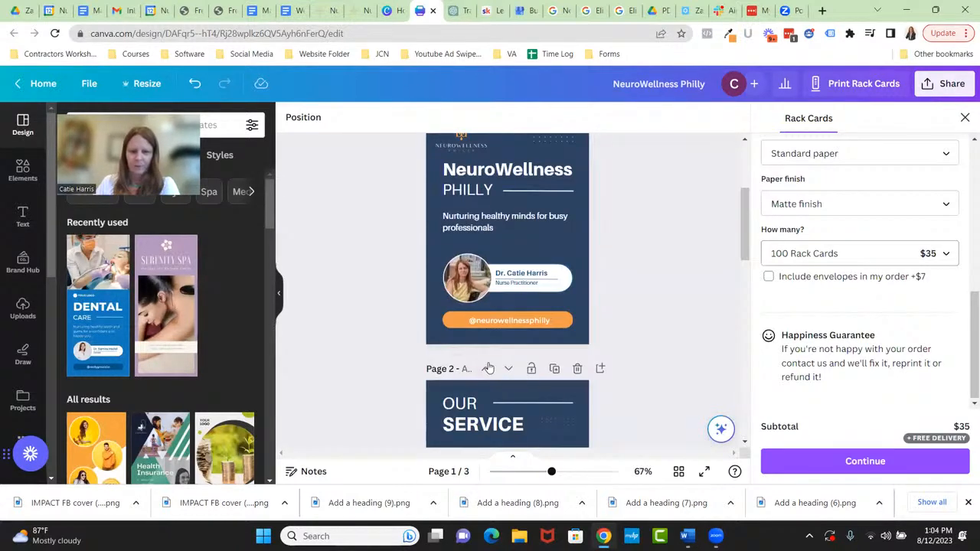
scroll(505, 298, "down", 3)
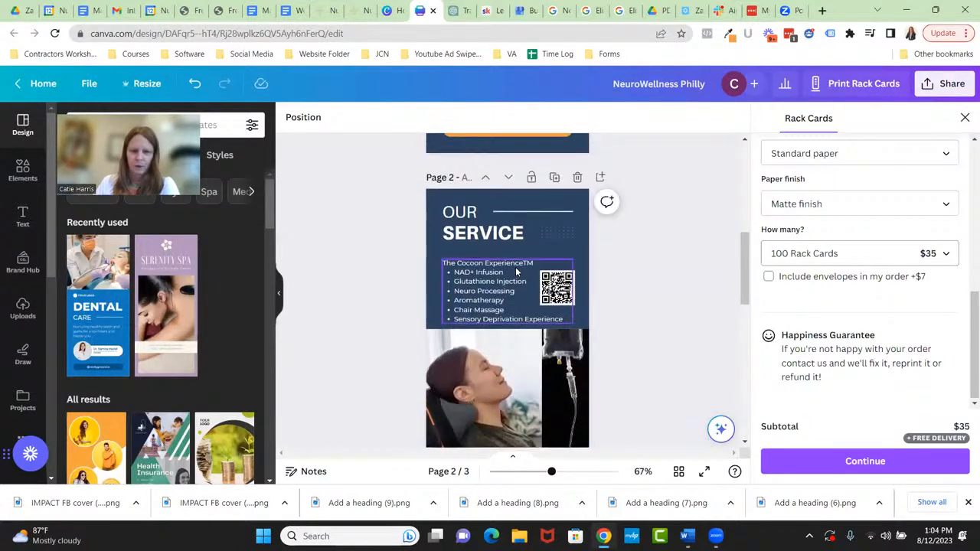
scroll(549, 283, "down", 2)
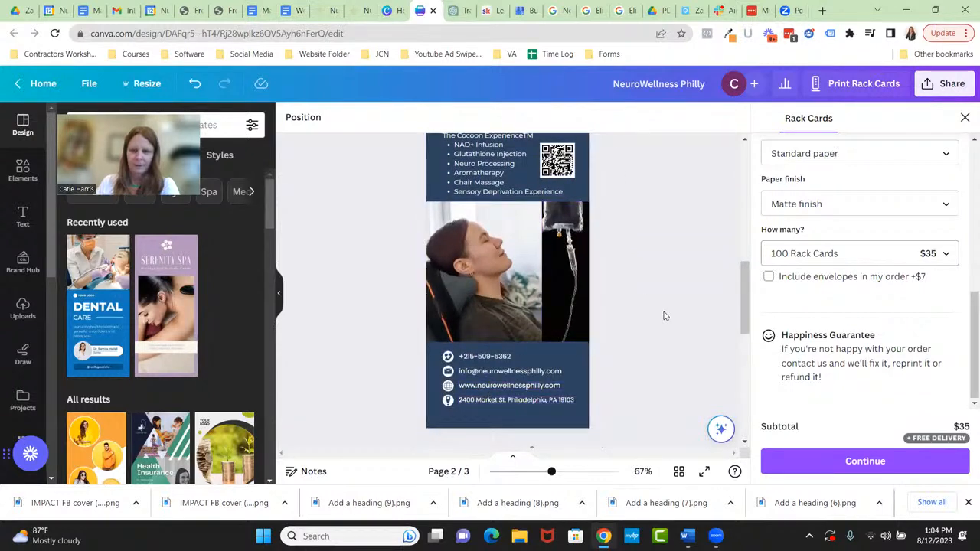
scroll(664, 305, "up", 8)
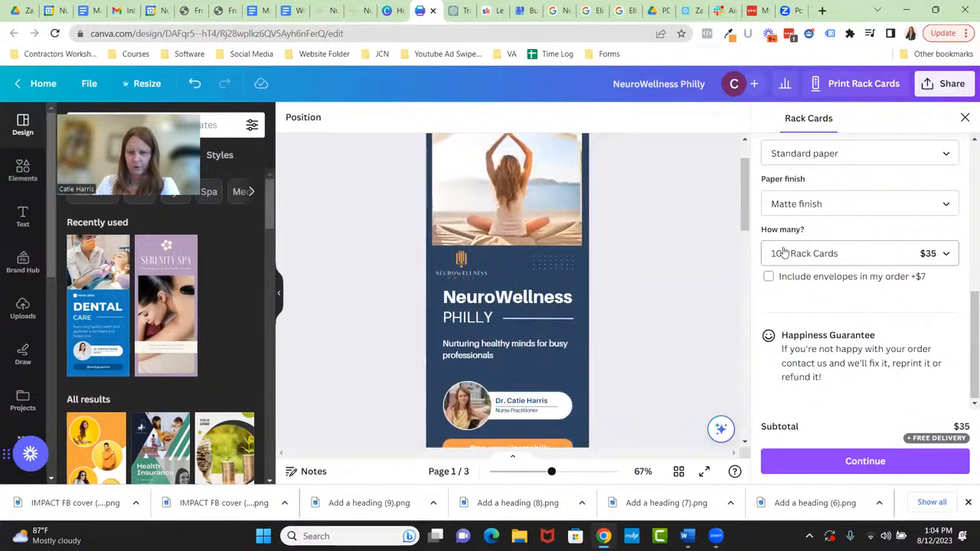
scroll(842, 257, "up", 2)
scroll(846, 256, "up", 2)
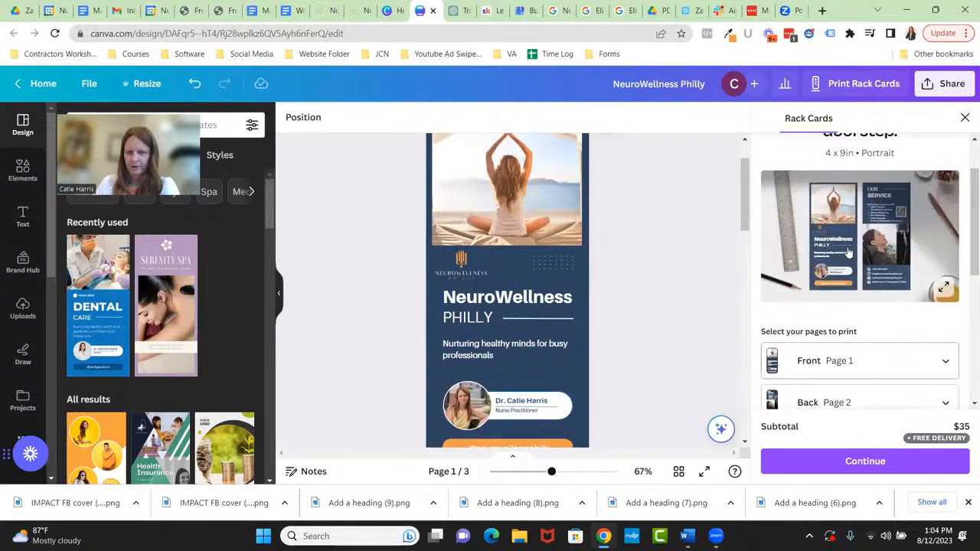
scroll(848, 253, "up", 2)
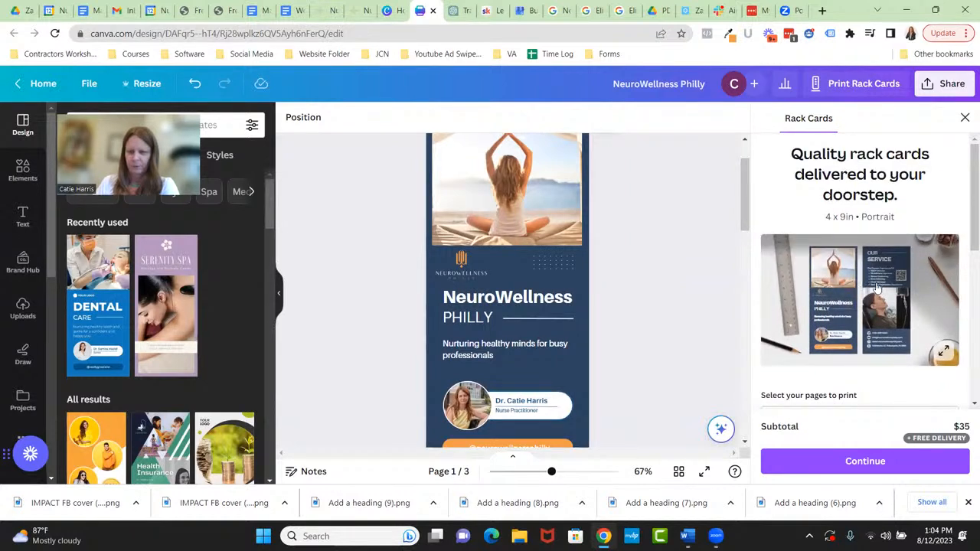
scroll(875, 287, "down", 2)
- Switch the rack card paper type to Premium
scroll(873, 283, "down", 1)
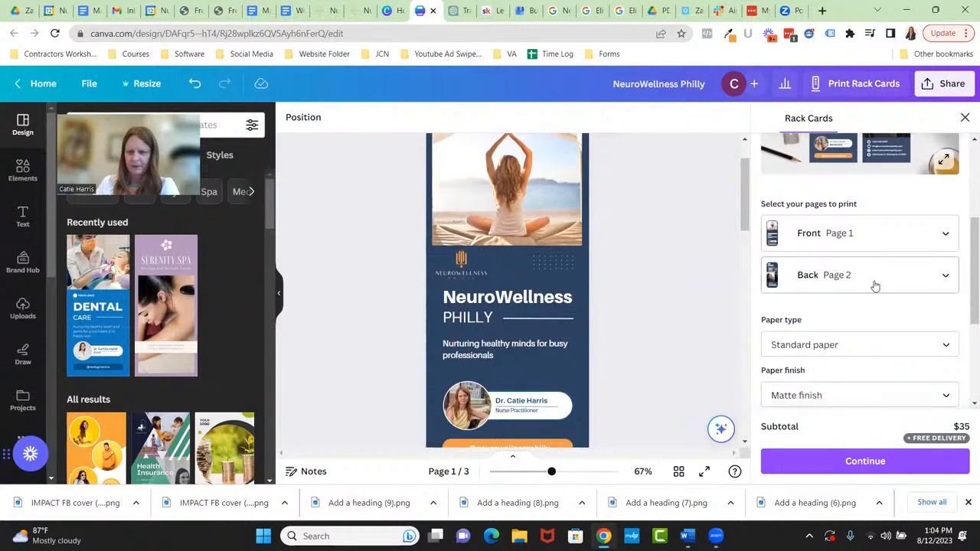
scroll(871, 279, "down", 2)
left_click(856, 218)
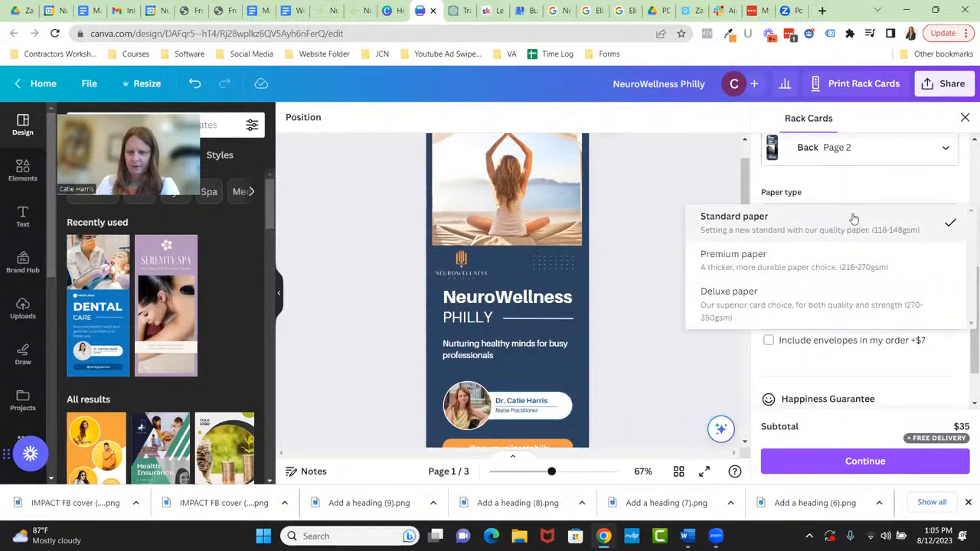
left_click(850, 261)
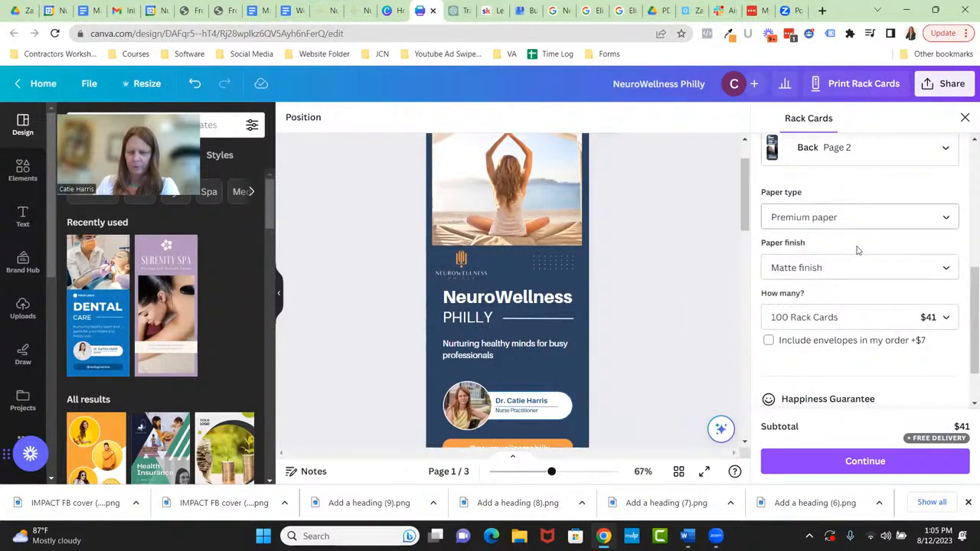
- Set the paper finish to Gloss, bringing the subtotal to $46
scroll(858, 251, "down", 1)
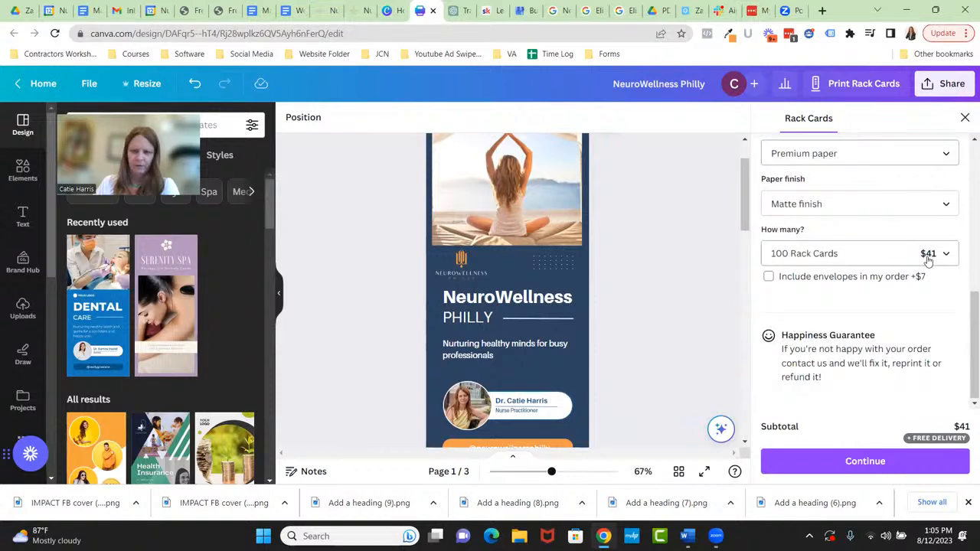
scroll(827, 261, "up", 1)
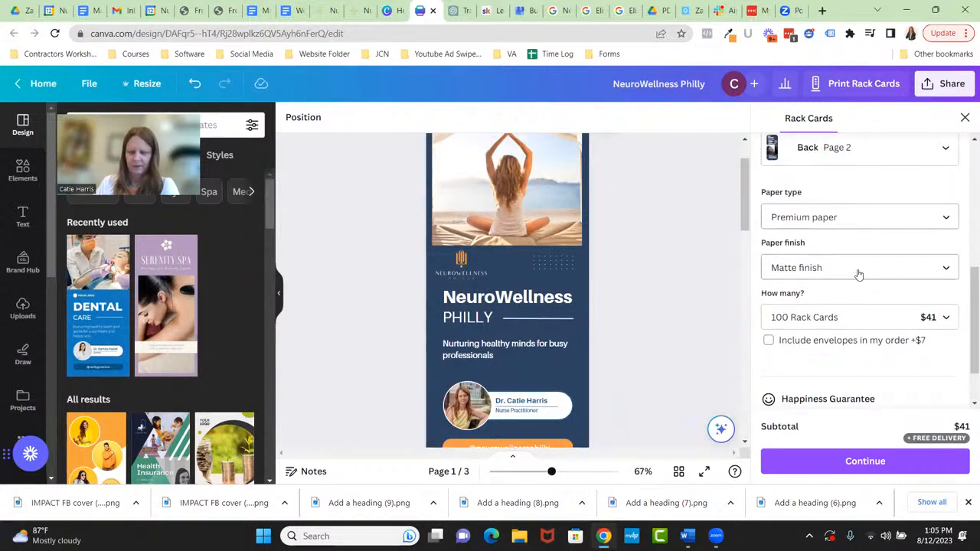
left_click(858, 268)
left_click(851, 310)
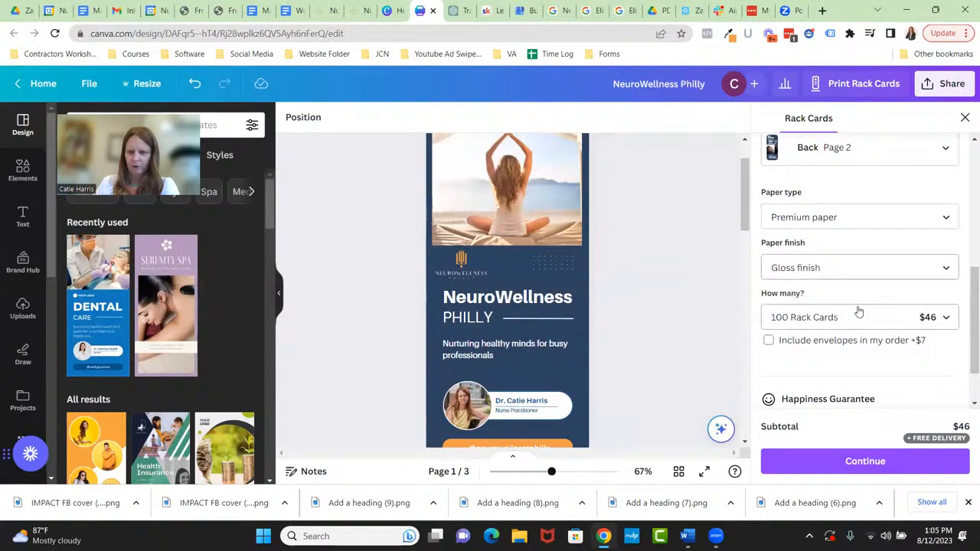
scroll(873, 299, "down", 1)
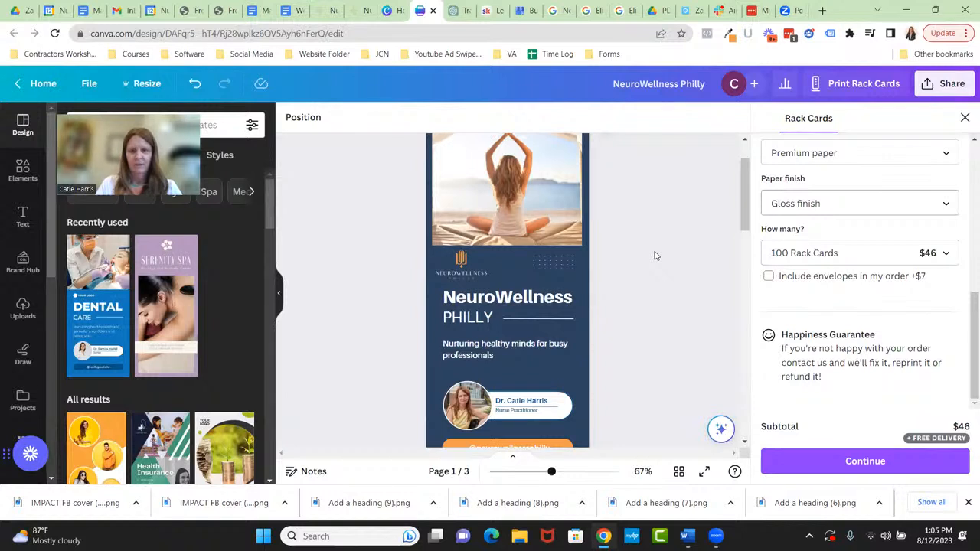
- Close the Rack Cards print order panel and scroll back through pages 1 and 2
left_click(965, 119)
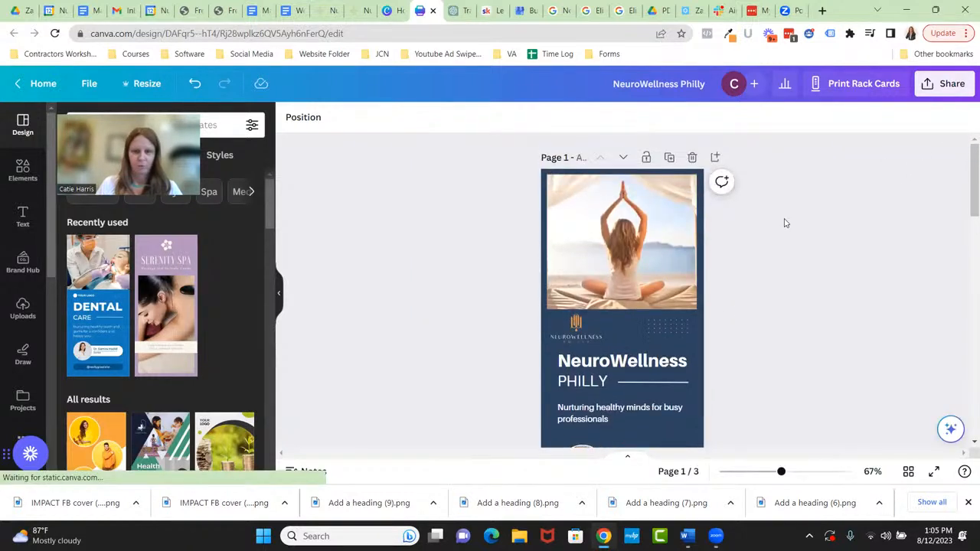
scroll(784, 223, "down", 10)
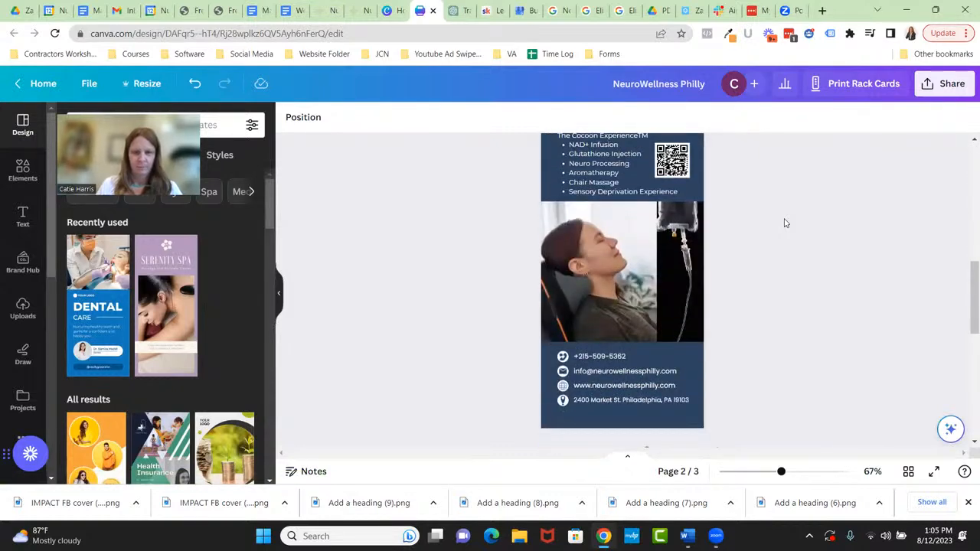
scroll(785, 223, "up", 3)
scroll(849, 212, "up", 2)
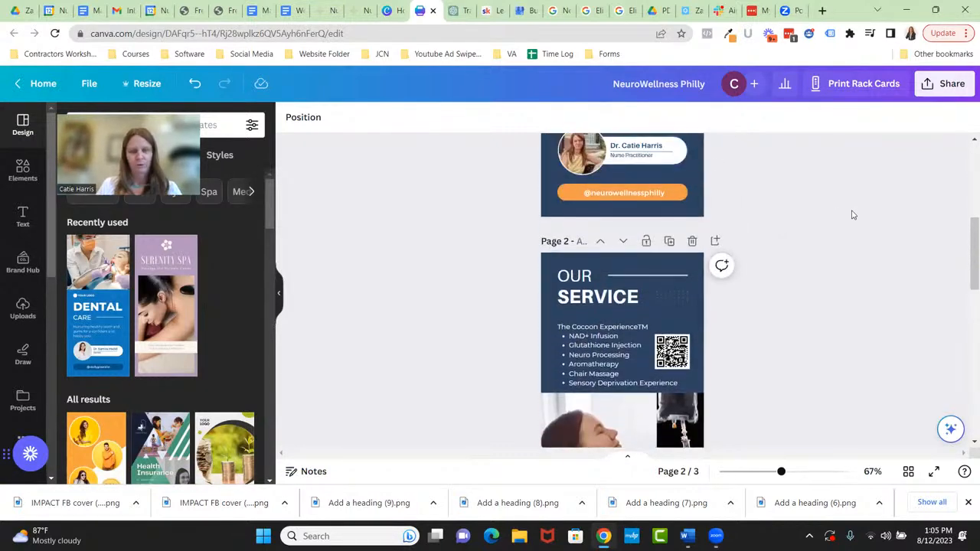